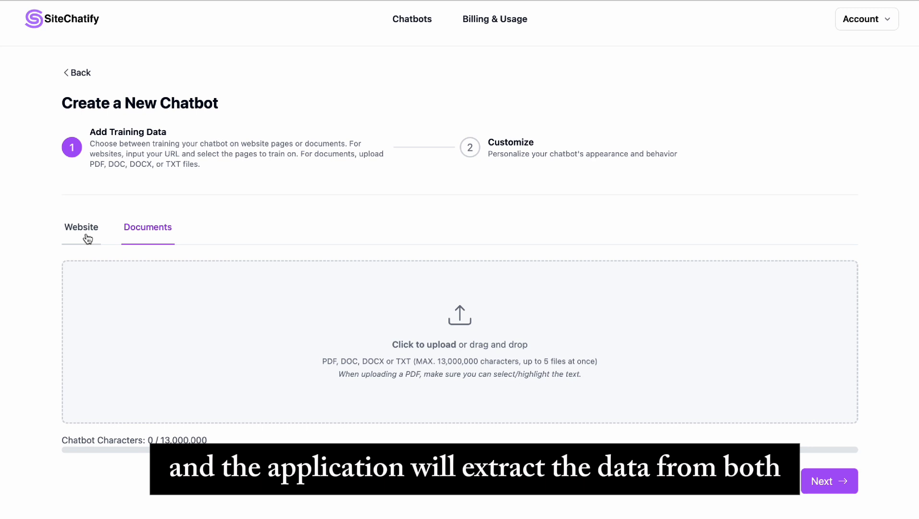
Step: Choose a website as the training data source and look through the SiteChatify Gym demo site's home page
{"action": "left_click", "coordinate": [94, 238]}
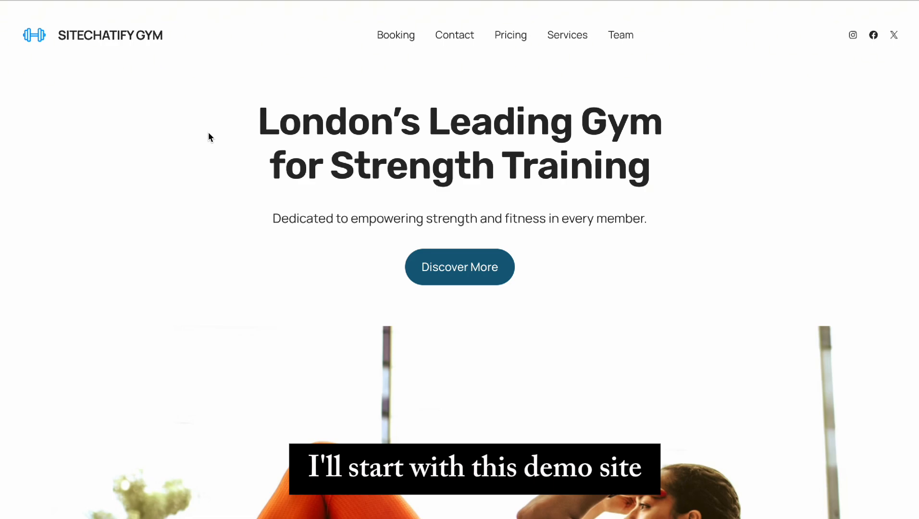
{"action": "scroll", "coordinate": [252, 243], "scroll_direction": "down", "scroll_amount": 10}
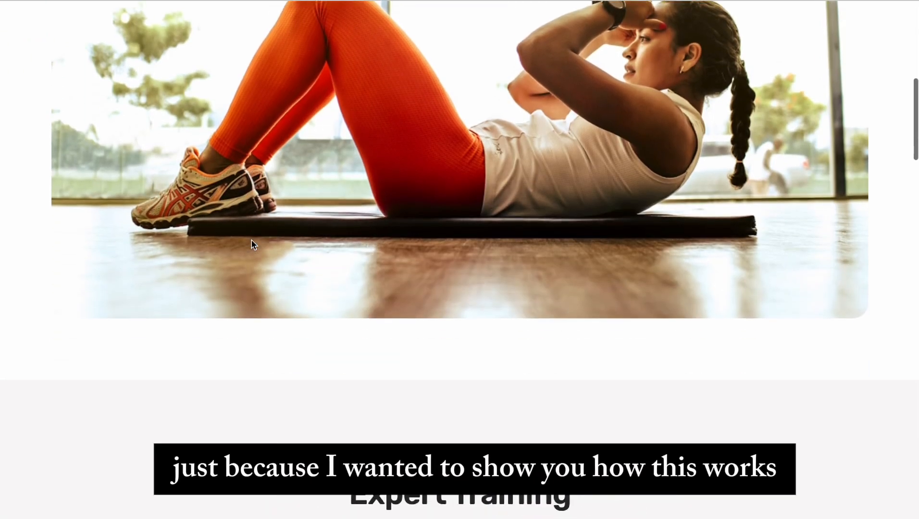
{"action": "scroll", "coordinate": [253, 243], "scroll_direction": "down", "scroll_amount": 1}
{"action": "scroll", "coordinate": [253, 243], "scroll_direction": "down", "scroll_amount": 6}
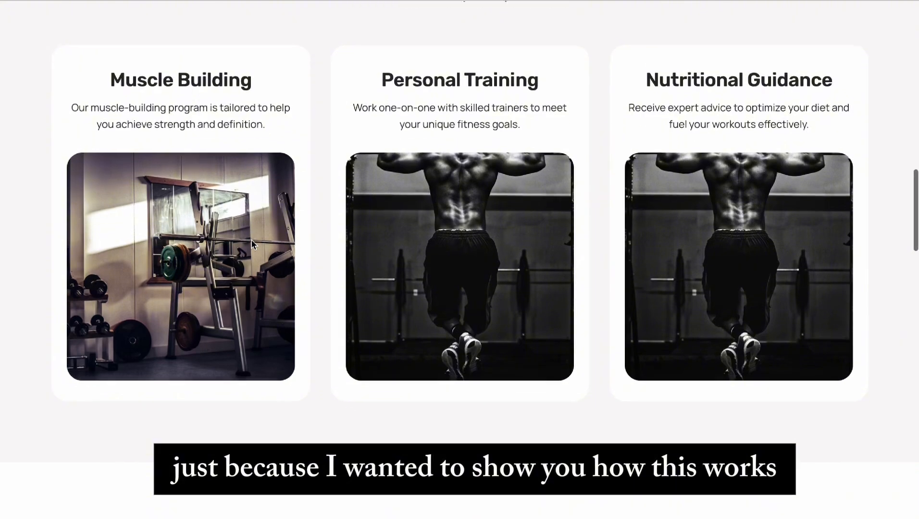
{"action": "scroll", "coordinate": [252, 245], "scroll_direction": "down", "scroll_amount": 15}
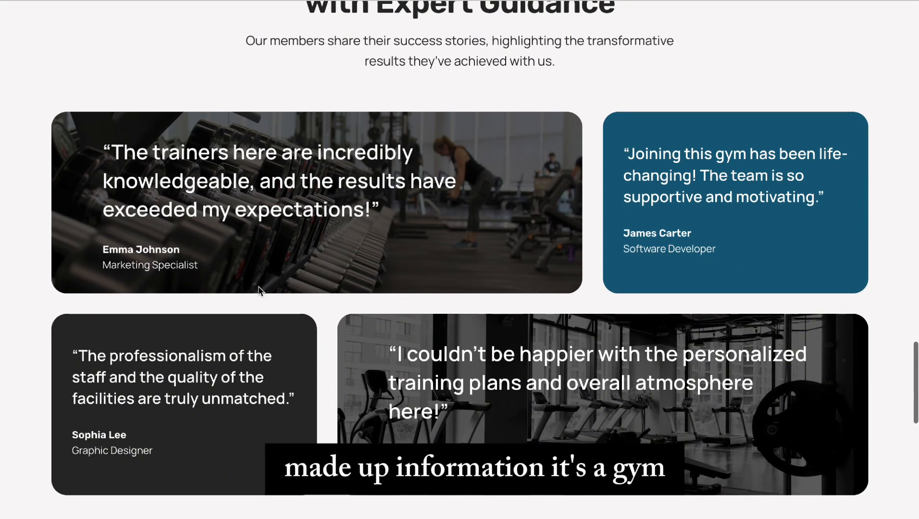
{"action": "scroll", "coordinate": [258, 289], "scroll_direction": "down", "scroll_amount": 5}
{"action": "scroll", "coordinate": [259, 289], "scroll_direction": "up", "scroll_amount": 20}
{"action": "scroll", "coordinate": [258, 290], "scroll_direction": "up", "scroll_amount": 10}
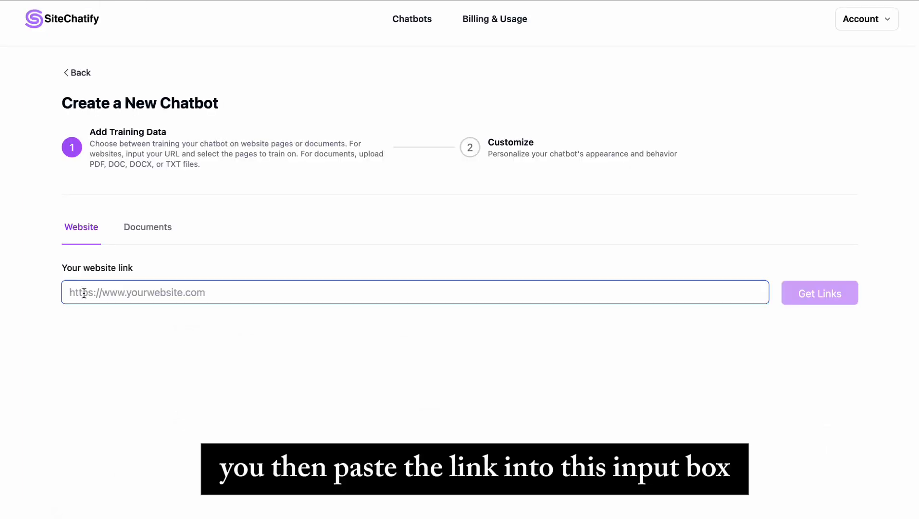
{"action": "type", "text": "https://sitechatify.top/"}
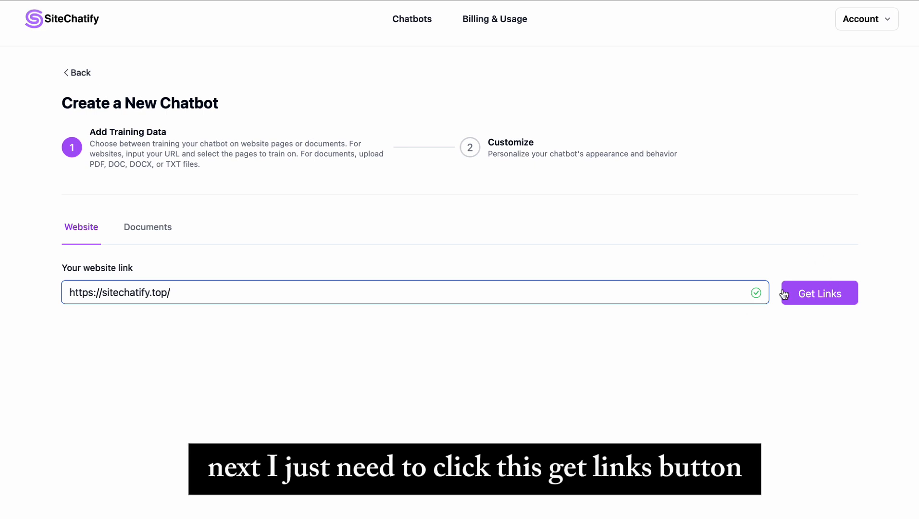
{"action": "left_click", "coordinate": [822, 293]}
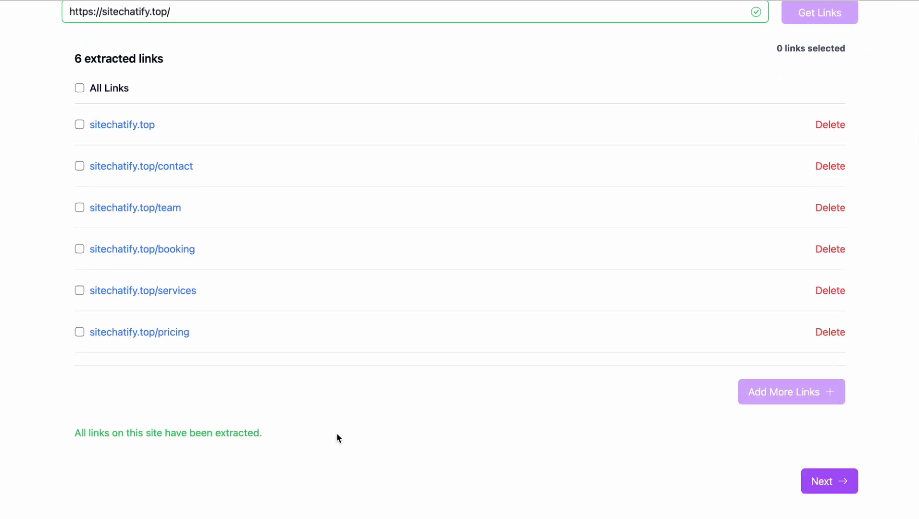
Step: Select all extracted links as training data and continue to the Customize stage
{"action": "scroll", "coordinate": [338, 438], "scroll_direction": "up", "scroll_amount": 3}
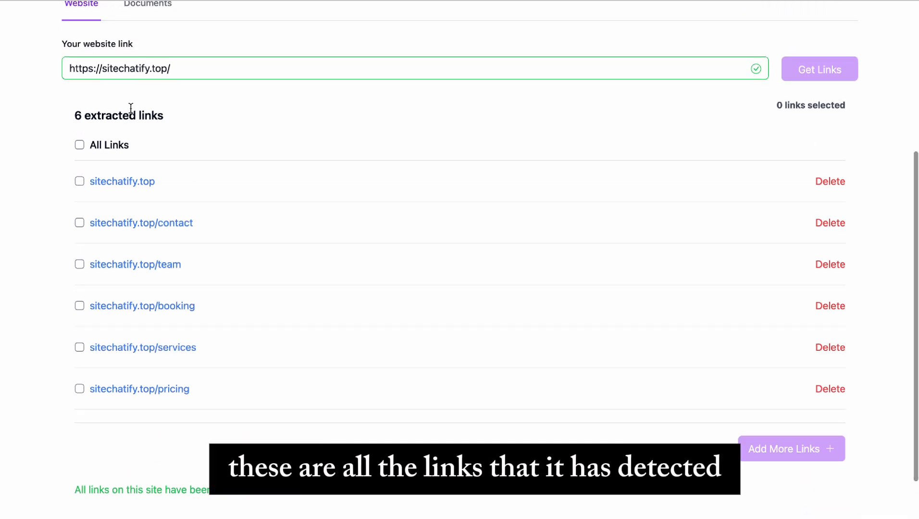
{"action": "scroll", "coordinate": [131, 108], "scroll_direction": "up", "scroll_amount": 1}
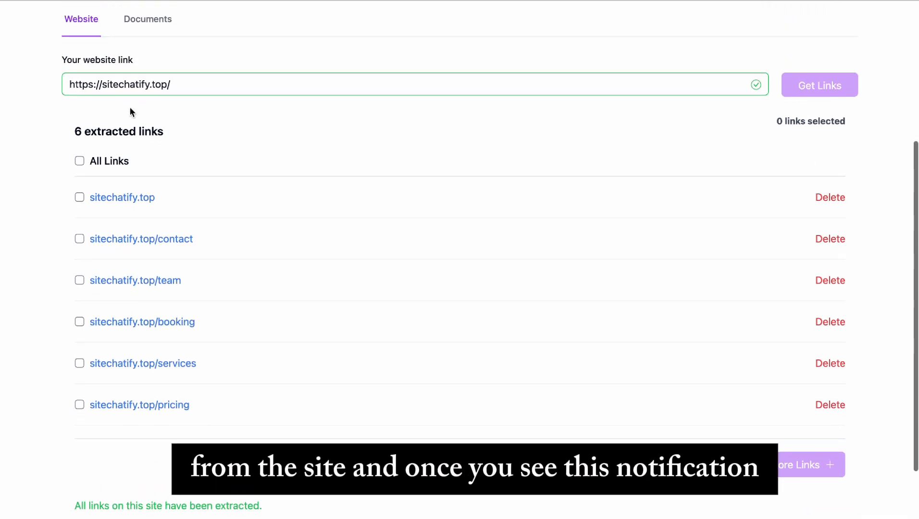
{"action": "scroll", "coordinate": [130, 108], "scroll_direction": "down", "scroll_amount": 1}
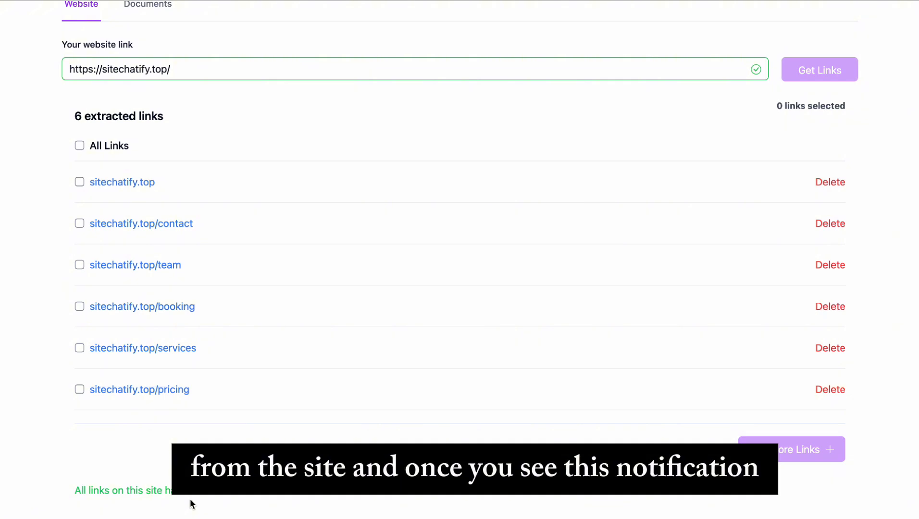
{"action": "scroll", "coordinate": [179, 284], "scroll_direction": "up", "scroll_amount": 2}
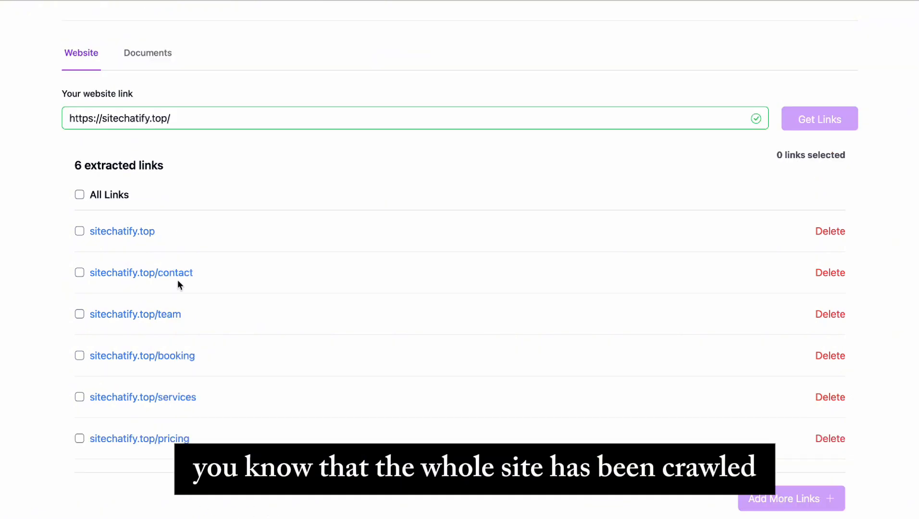
{"action": "left_click", "coordinate": [79, 196]}
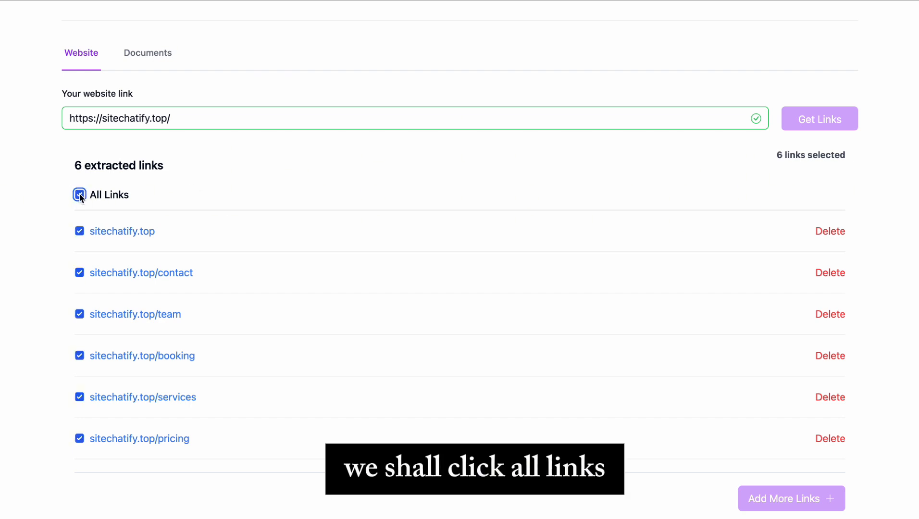
{"action": "scroll", "coordinate": [293, 191], "scroll_direction": "down", "scroll_amount": 1}
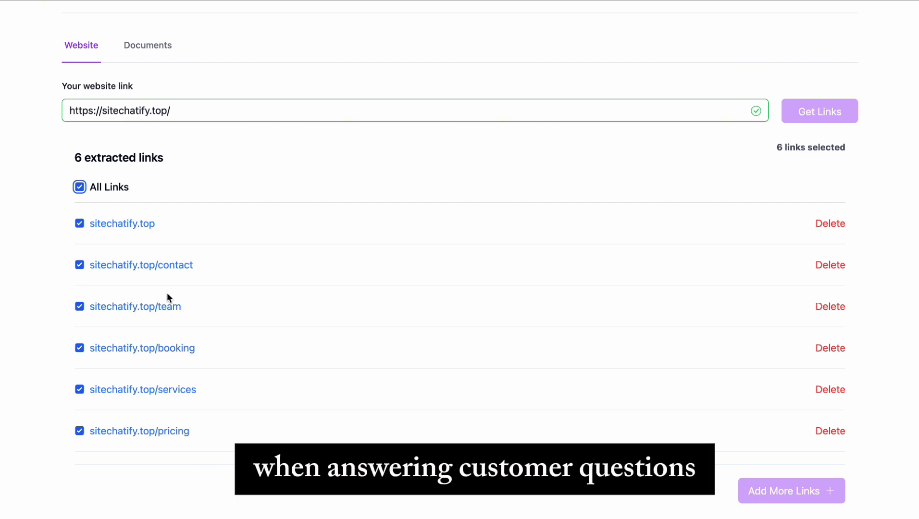
{"action": "scroll", "coordinate": [167, 292], "scroll_direction": "up", "scroll_amount": 3}
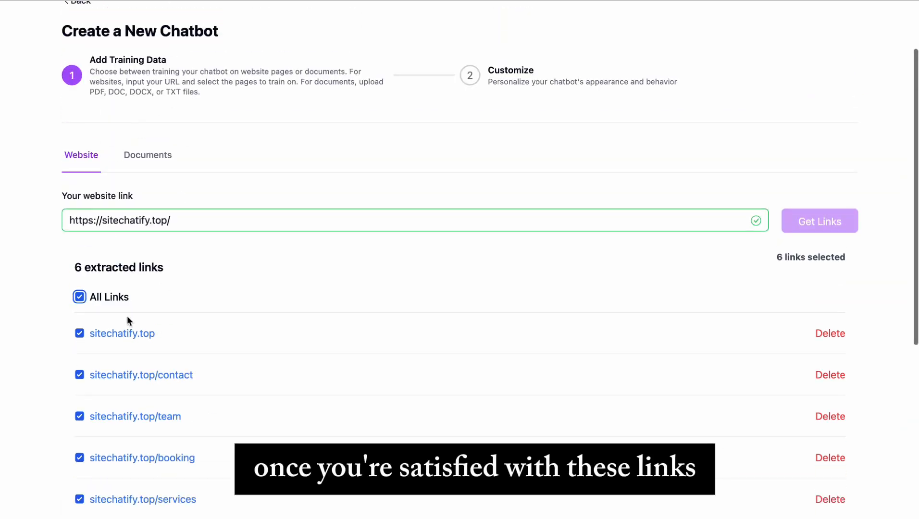
{"action": "scroll", "coordinate": [127, 319], "scroll_direction": "down", "scroll_amount": 5}
{"action": "scroll", "coordinate": [134, 331], "scroll_direction": "down", "scroll_amount": 2}
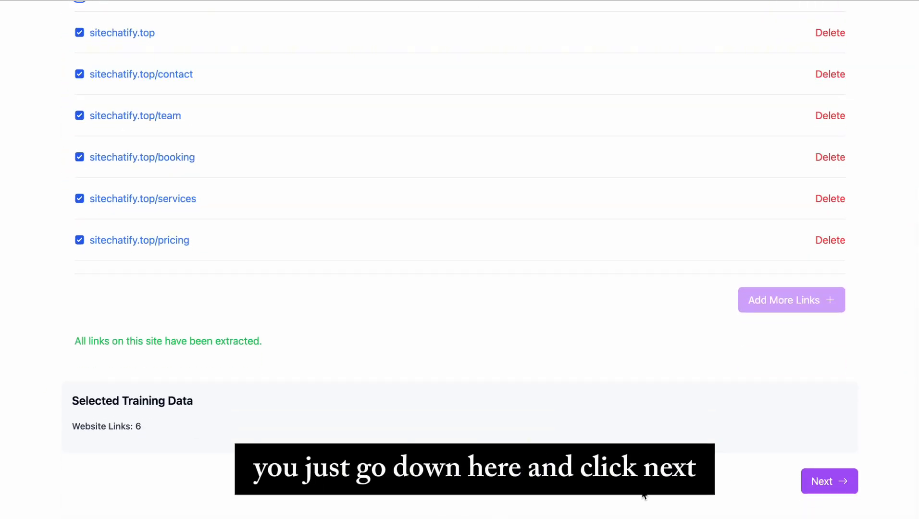
{"action": "left_click", "coordinate": [836, 487]}
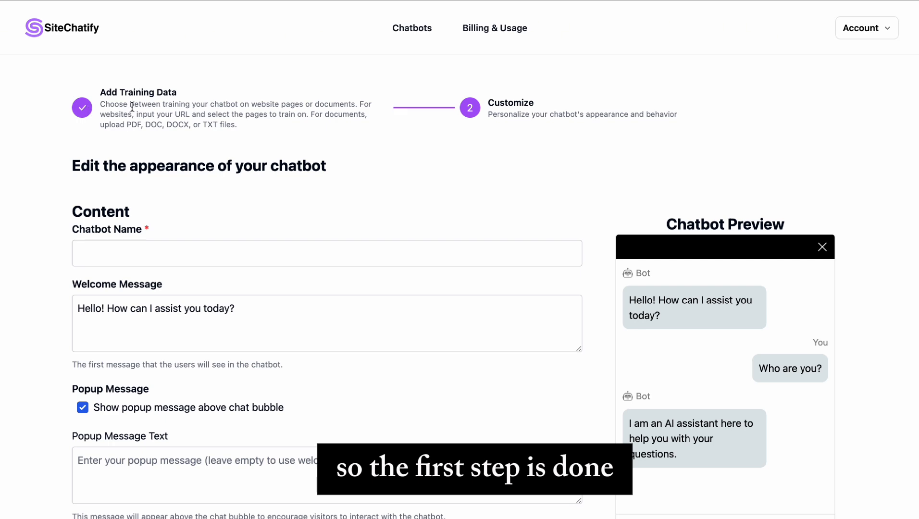
Step: Name the chatbot "SiteChatify Gym"
{"action": "scroll", "coordinate": [318, 139], "scroll_direction": "down", "scroll_amount": 2}
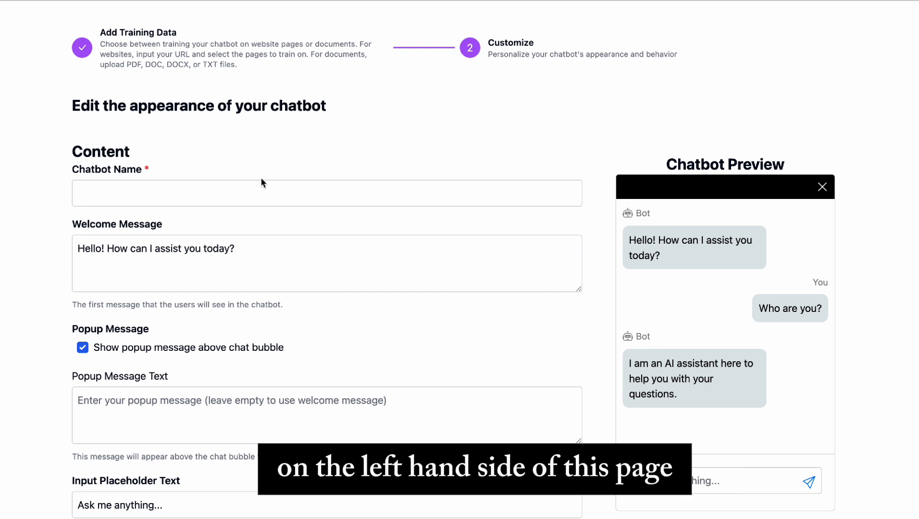
{"action": "scroll", "coordinate": [166, 117], "scroll_direction": "down", "scroll_amount": 1}
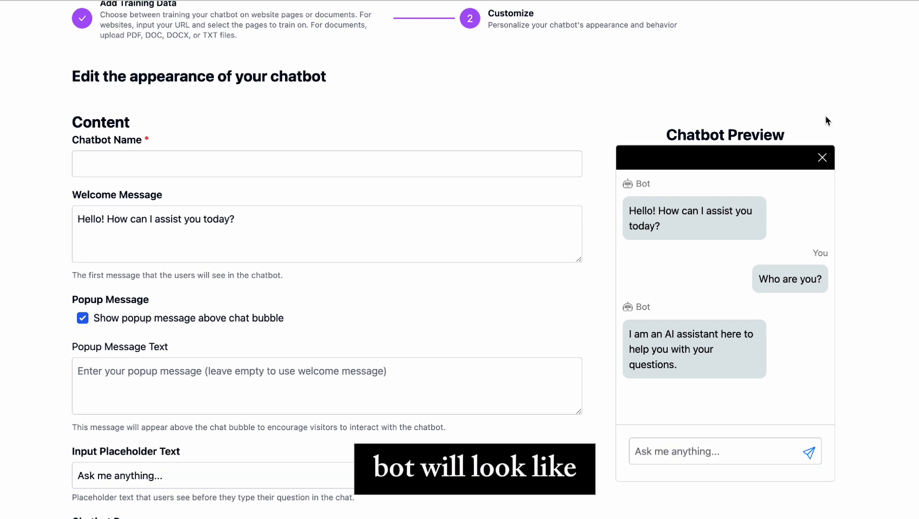
{"action": "left_click", "coordinate": [173, 171]}
{"action": "type", "text": "S"}
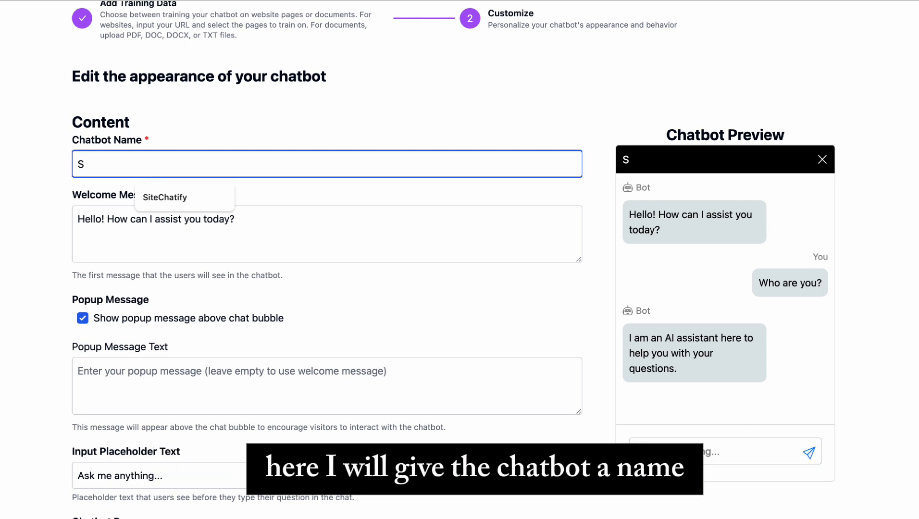
{"action": "type", "text": "iy"}
{"action": "key", "text": "BackSpace"}
{"action": "type", "text": "teChatify Gym"}
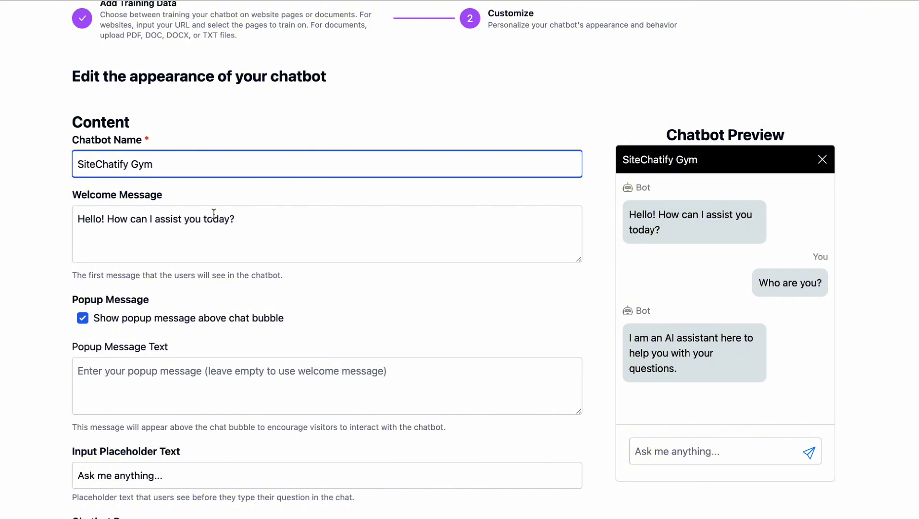
{"action": "left_click", "coordinate": [250, 222]}
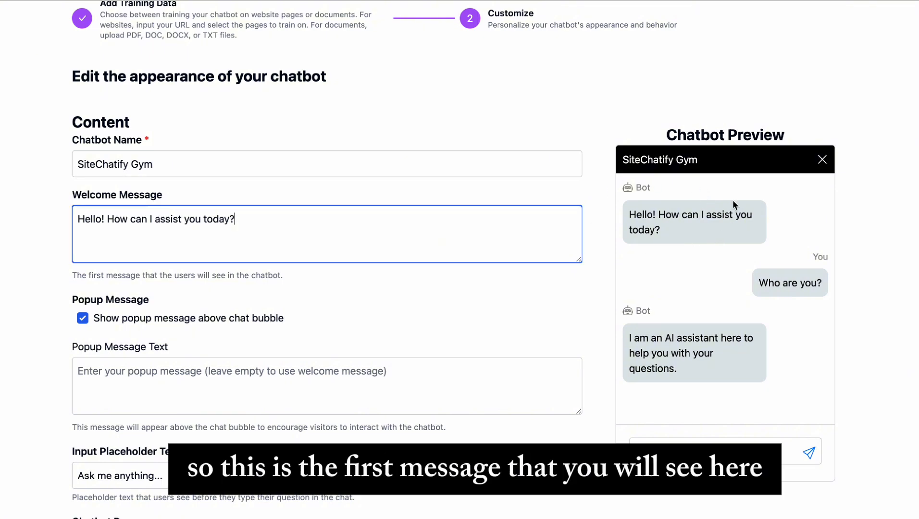
{"action": "key", "text": "BackSpace"}
{"action": "key", "text": "BackSpace"}
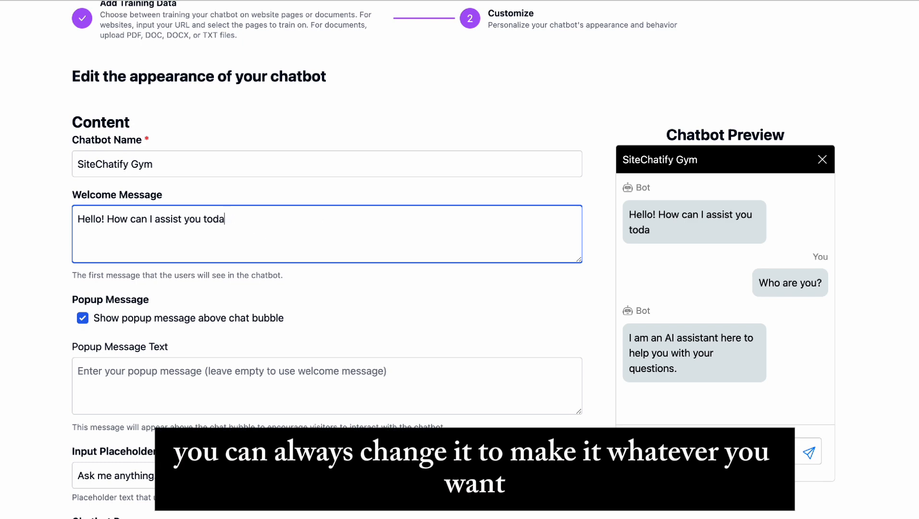
{"action": "type", "text": "y?"}
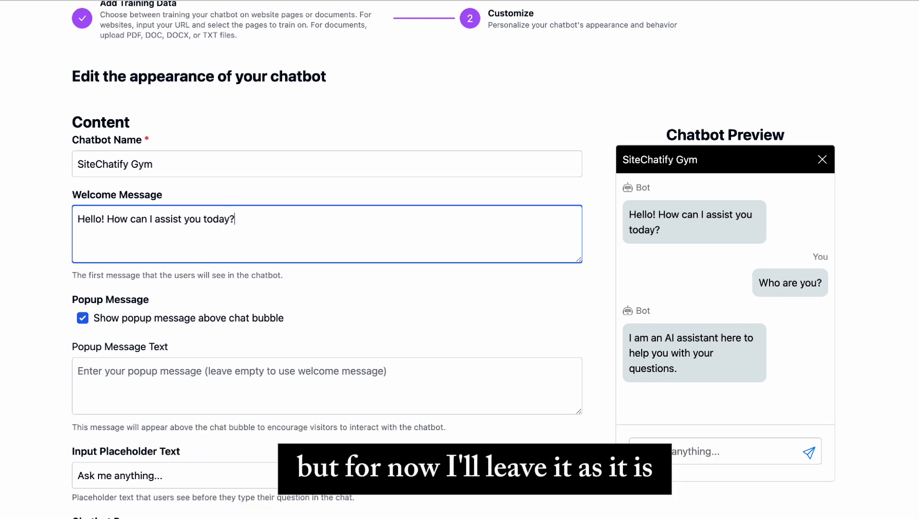
{"action": "scroll", "coordinate": [195, 286], "scroll_direction": "down", "scroll_amount": 3}
{"action": "scroll", "coordinate": [194, 286], "scroll_direction": "down", "scroll_amount": 2}
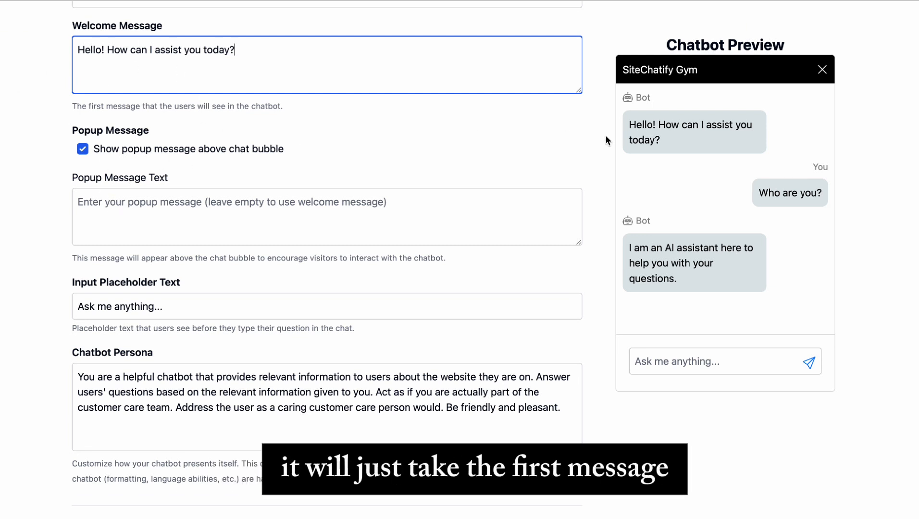
{"action": "left_click", "coordinate": [149, 214]}
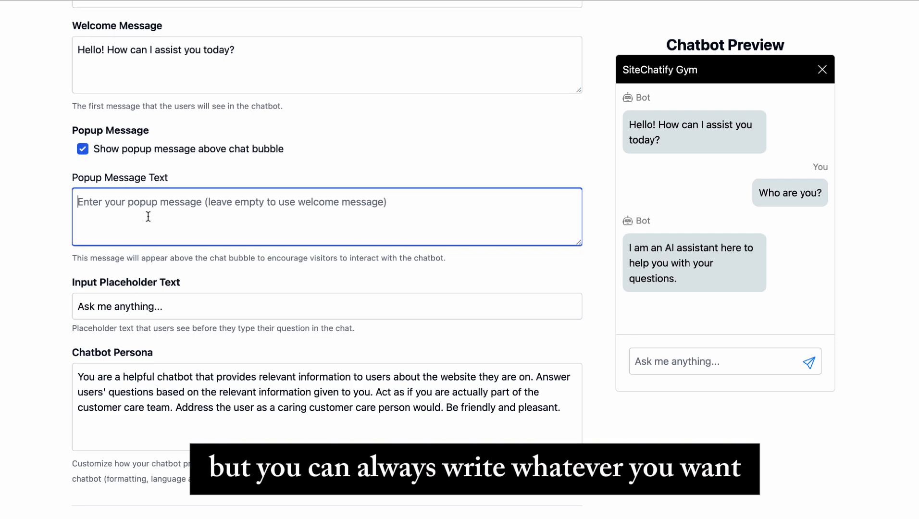
{"action": "type", "text": "hi"}
{"action": "key", "text": "BackSpace"}
{"action": "key", "text": "BackSpace"}
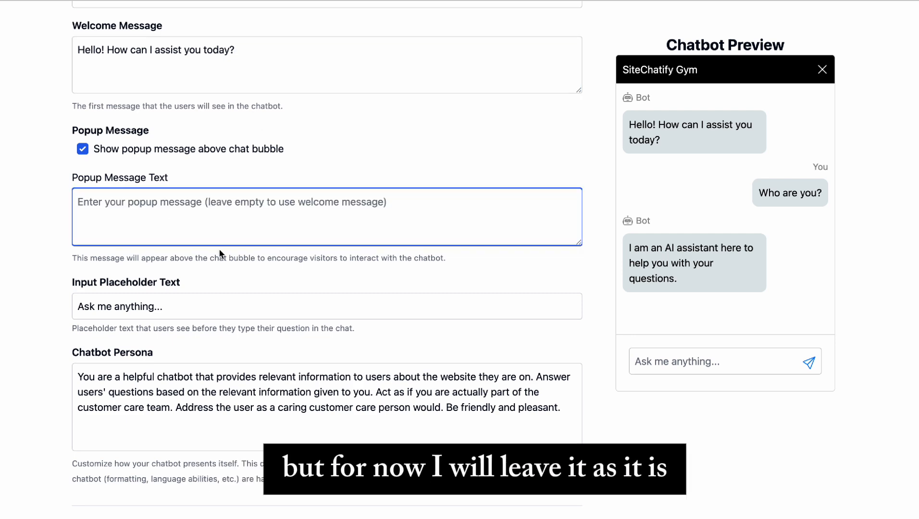
Step: Set the chatbot's input placeholder text to "Ask me about SiteChatify Gym..."
{"action": "scroll", "coordinate": [218, 257], "scroll_direction": "down", "scroll_amount": 3}
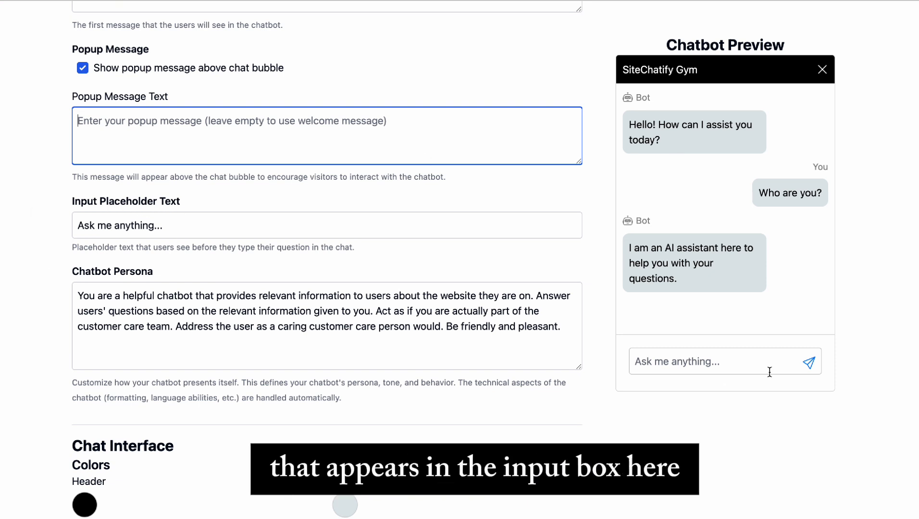
{"action": "left_click", "coordinate": [716, 365]}
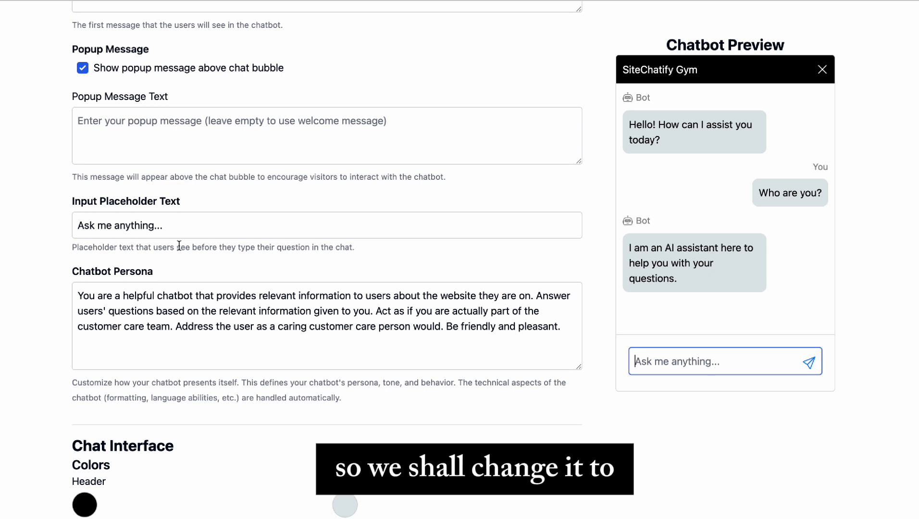
{"action": "left_click", "coordinate": [173, 228]}
{"action": "key", "text": "BackSpace"}
{"action": "key", "text": "BackSpace"}
{"action": "key", "text": "BackSpace"}
{"action": "type", "text": "atif"}
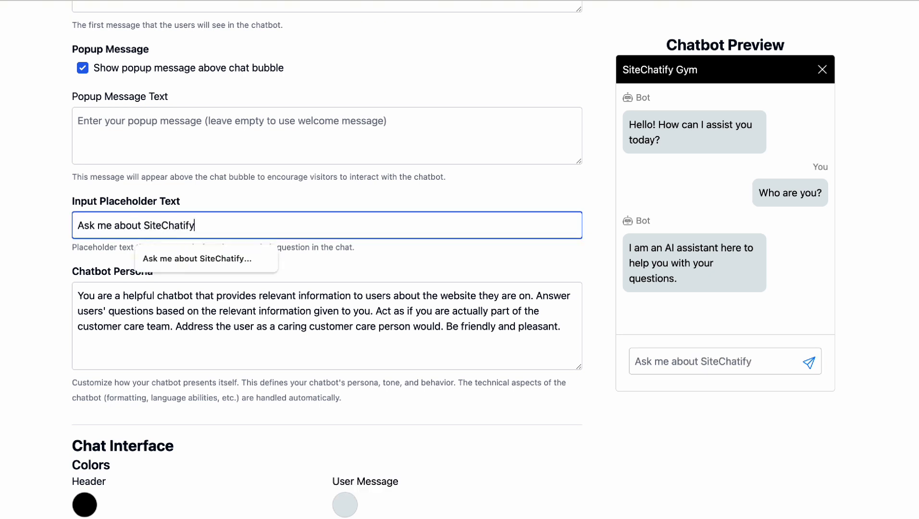
{"action": "key", "text": "Caps_Lock"}
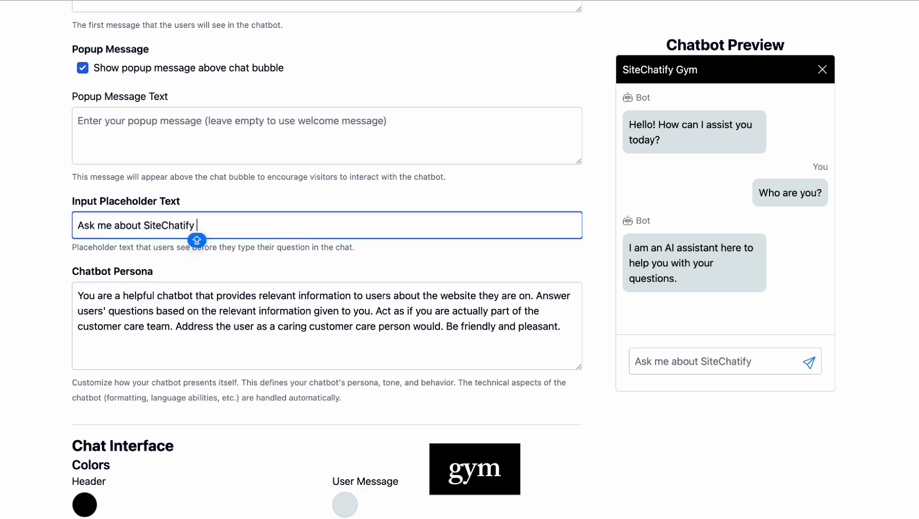
{"action": "type", "text": "G"}
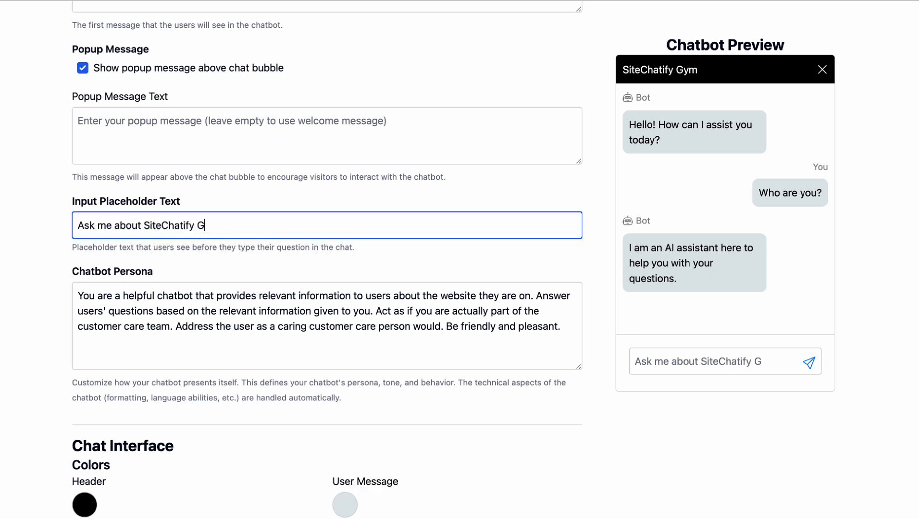
{"action": "type", "text": "ym..."}
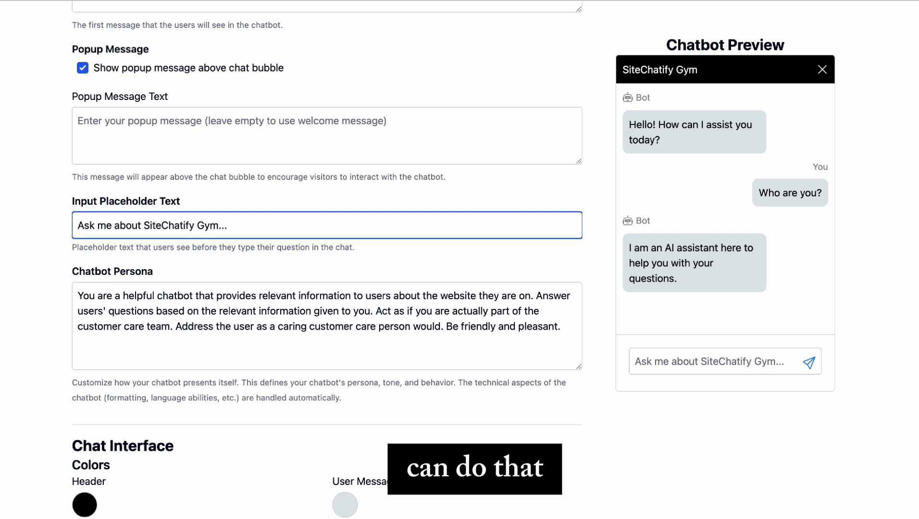
{"action": "scroll", "coordinate": [236, 283], "scroll_direction": "down", "scroll_amount": 3}
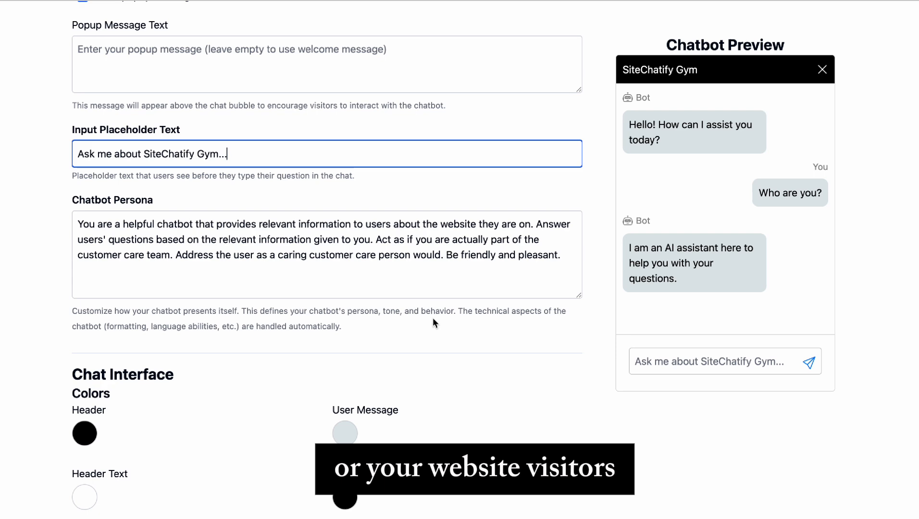
{"action": "scroll", "coordinate": [433, 318], "scroll_direction": "down", "scroll_amount": 5}
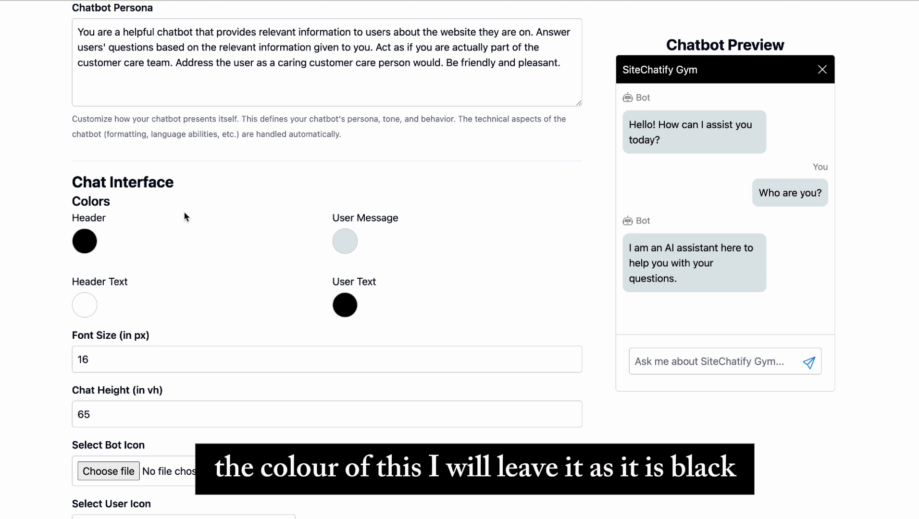
{"action": "left_click", "coordinate": [87, 244]}
{"action": "left_click_drag", "start_coordinate": [164, 288], "coordinate": [70, 334]}
{"action": "left_click", "coordinate": [246, 303]}
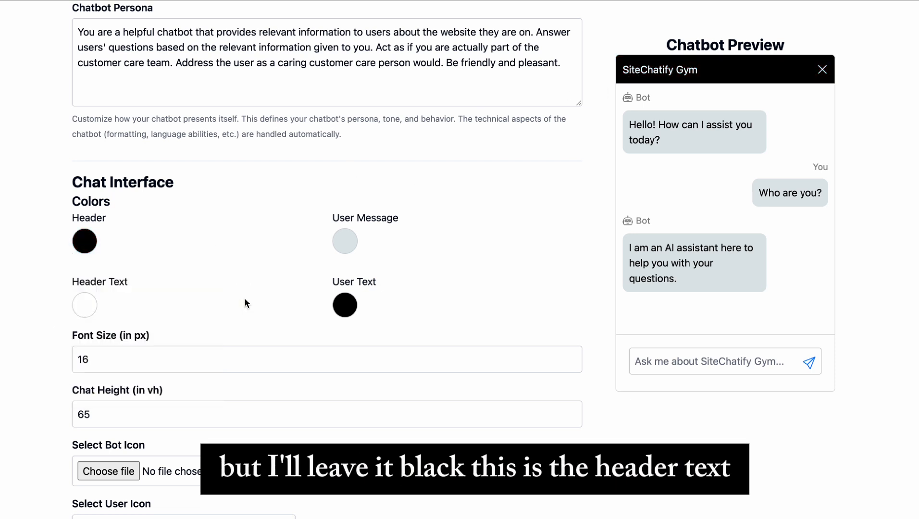
Step: Try out the header text colour and return it to white
{"action": "left_click", "coordinate": [85, 312]}
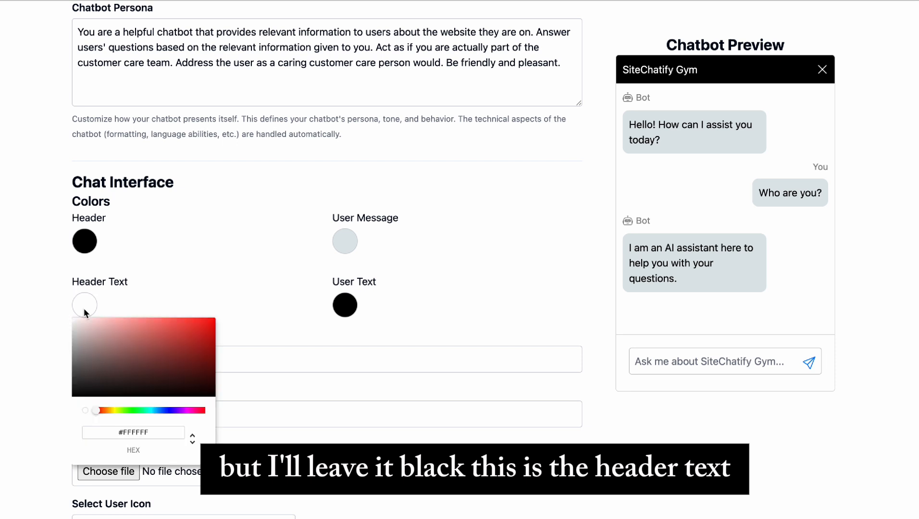
{"action": "left_click_drag", "start_coordinate": [120, 336], "coordinate": [62, 308]}
{"action": "left_click", "coordinate": [350, 246]}
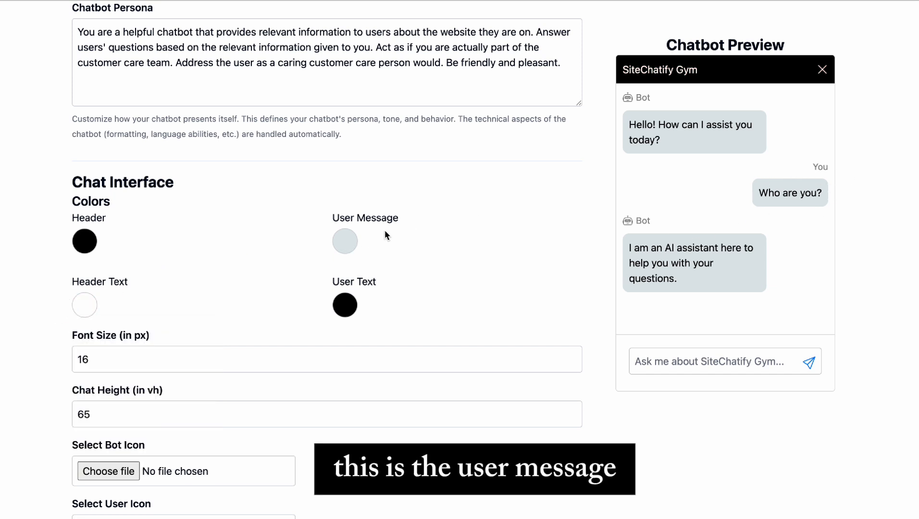
Step: Change the user message bubble colour to a vivid purple
{"action": "left_click", "coordinate": [345, 242]}
{"action": "mouse_move", "coordinate": [382, 293]}
{"action": "left_mouse_down"}
{"action": "mouse_move", "coordinate": [470, 250]}
{"action": "mouse_move", "coordinate": [455, 266]}
{"action": "mouse_move", "coordinate": [392, 274]}
{"action": "mouse_move", "coordinate": [375, 287]}
{"action": "left_mouse_up"}
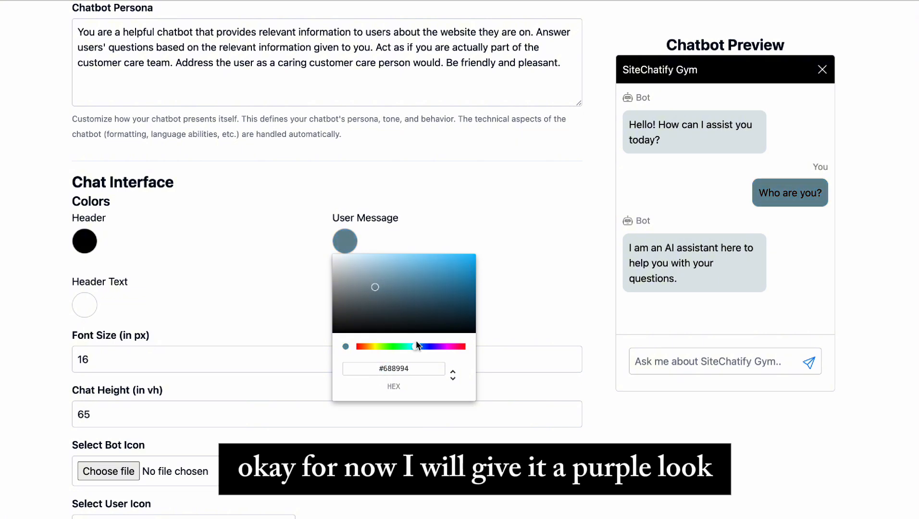
{"action": "left_click_drag", "start_coordinate": [416, 345], "coordinate": [444, 347]}
{"action": "left_click", "coordinate": [454, 286]}
{"action": "left_click_drag", "start_coordinate": [454, 286], "coordinate": [412, 277]}
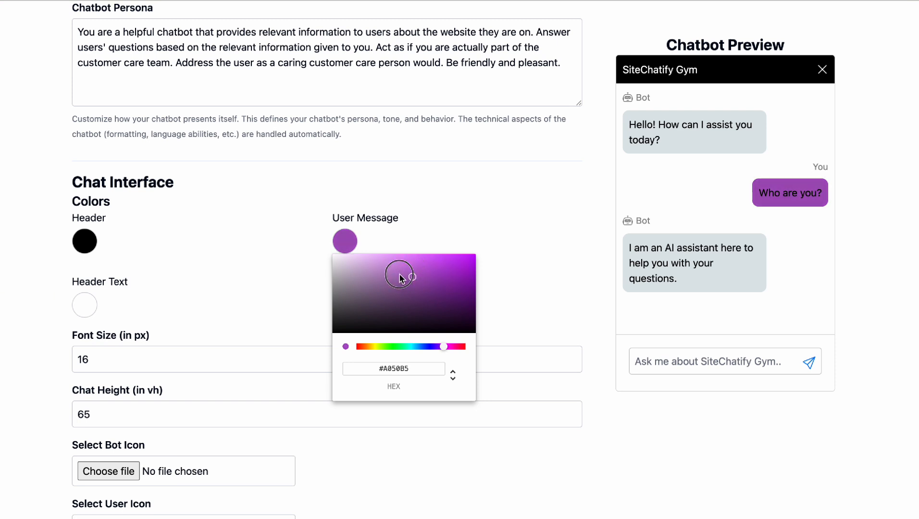
{"action": "left_click", "coordinate": [436, 228]}
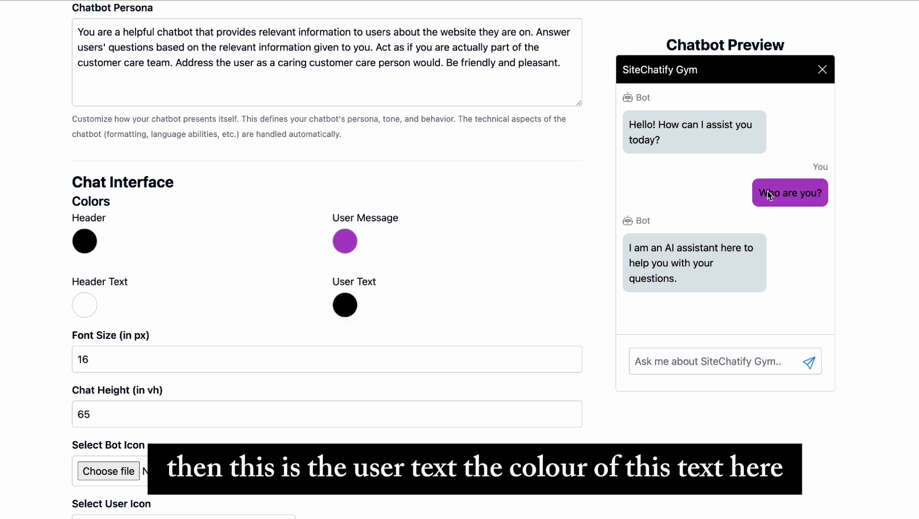
Step: Set the user text colour to white
{"action": "left_click", "coordinate": [351, 305]}
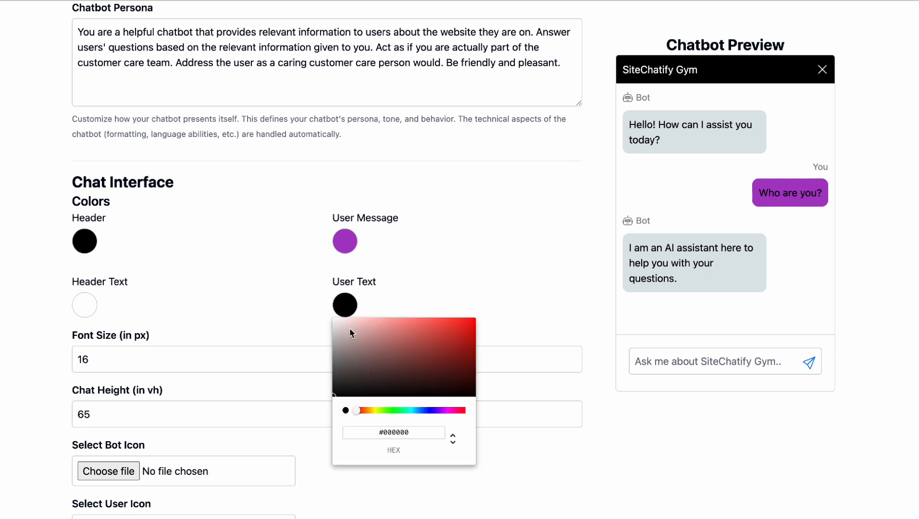
{"action": "left_click_drag", "start_coordinate": [350, 328], "coordinate": [323, 318]}
{"action": "left_click", "coordinate": [458, 244]}
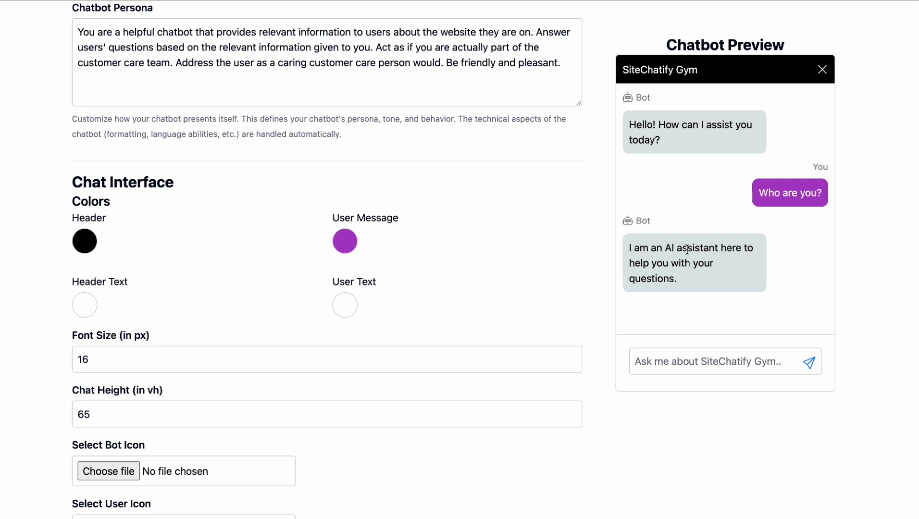
Step: Try a chat font size of 18 px, return it to 16 px, and keep the chat height at 65 vh
{"action": "left_click", "coordinate": [230, 359]}
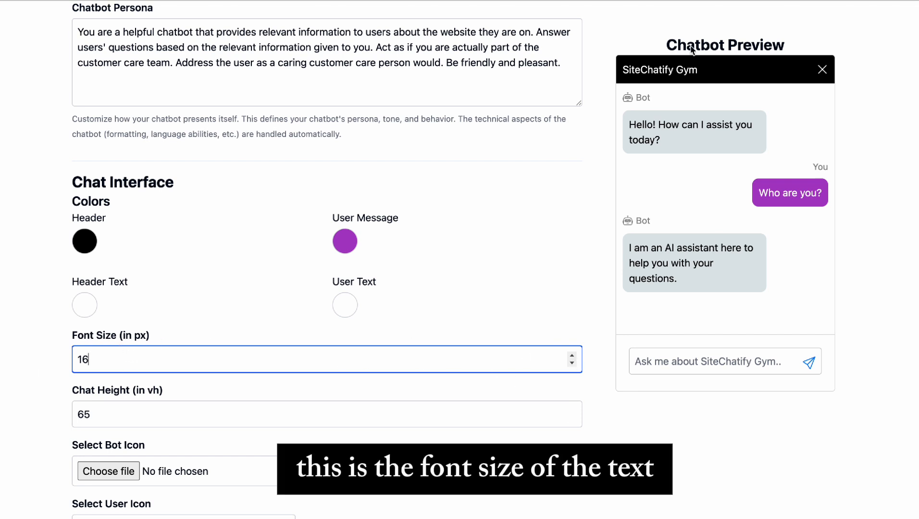
{"action": "left_click", "coordinate": [572, 356]}
{"action": "left_click", "coordinate": [572, 357]}
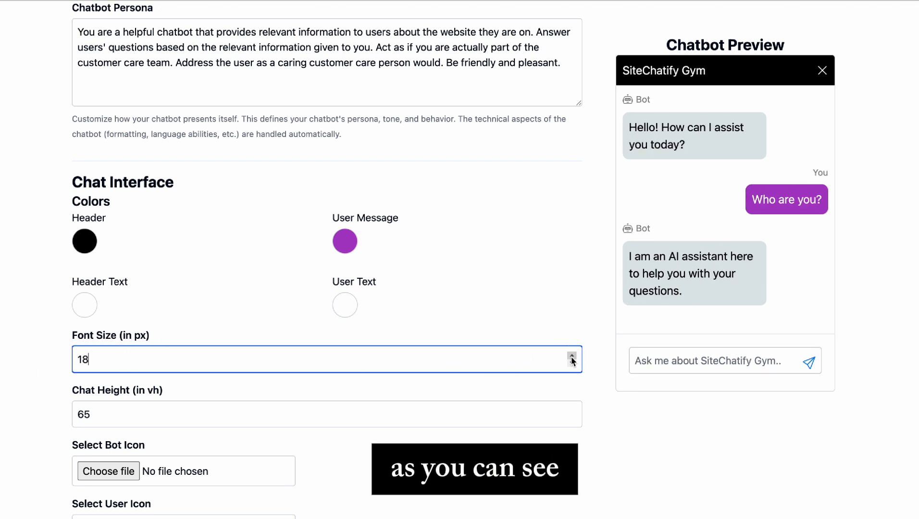
{"action": "left_click", "coordinate": [572, 364]}
{"action": "left_click", "coordinate": [572, 364]}
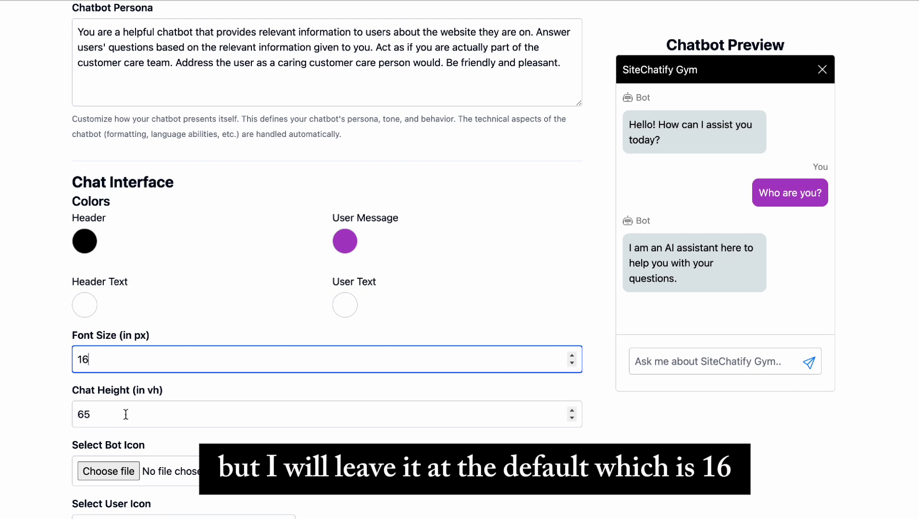
{"action": "scroll", "coordinate": [126, 414], "scroll_direction": "down", "scroll_amount": 2}
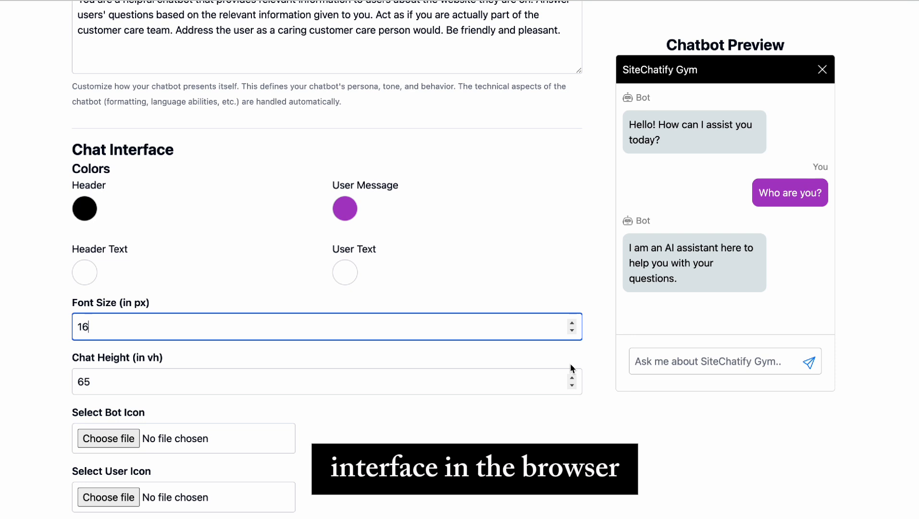
{"action": "left_click", "coordinate": [572, 380]}
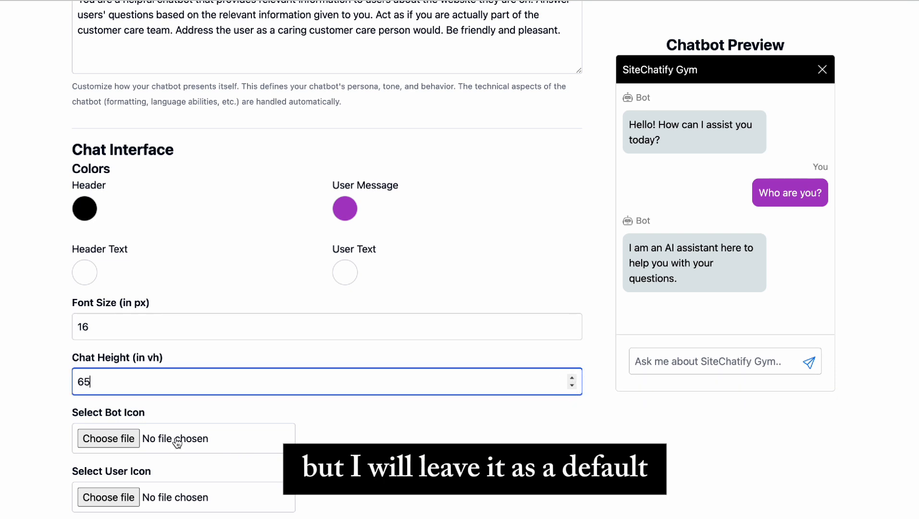
Step: Upload the transparent square SiteChatify logo PNG as the bot icon
{"action": "scroll", "coordinate": [177, 444], "scroll_direction": "down", "scroll_amount": 1}
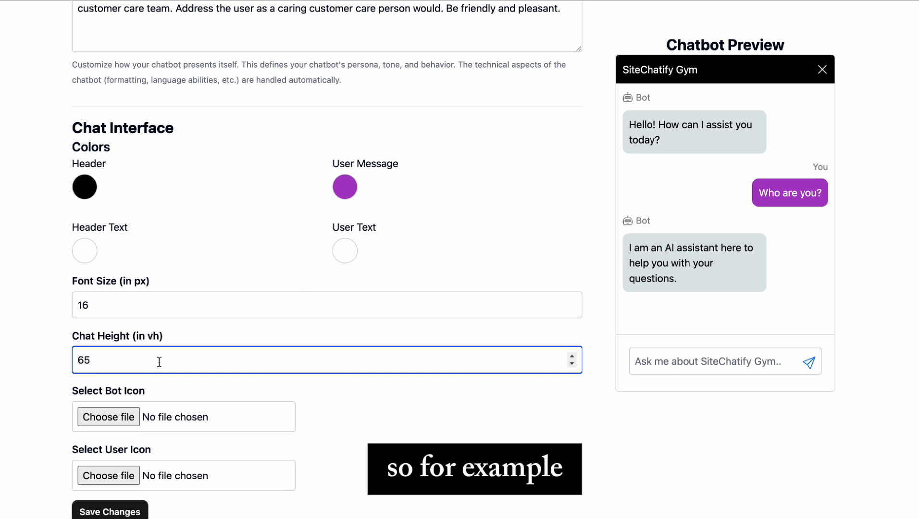
{"action": "left_click", "coordinate": [108, 417]}
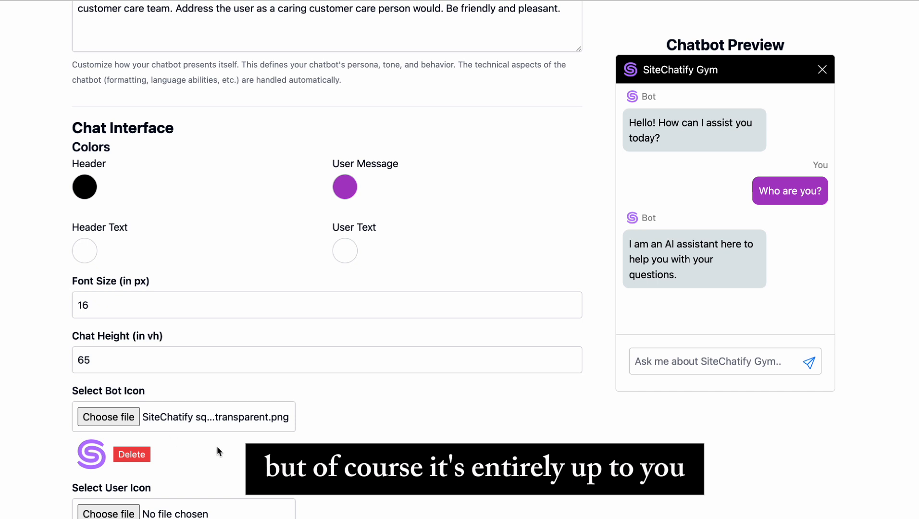
Step: Try the transparent SiteChatify logo PNG as the user icon and delete it again
{"action": "scroll", "coordinate": [217, 451], "scroll_direction": "down", "scroll_amount": 3}
{"action": "left_click", "coordinate": [127, 443]}
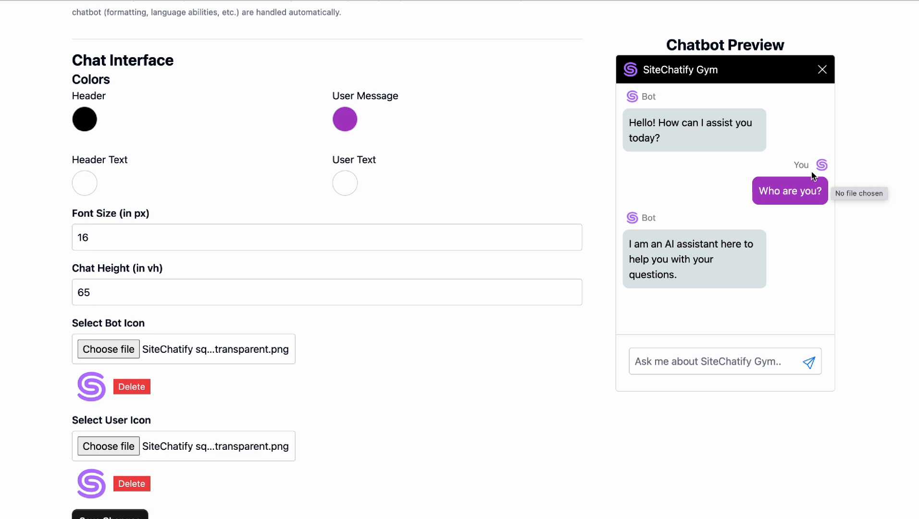
{"action": "left_click", "coordinate": [139, 484]}
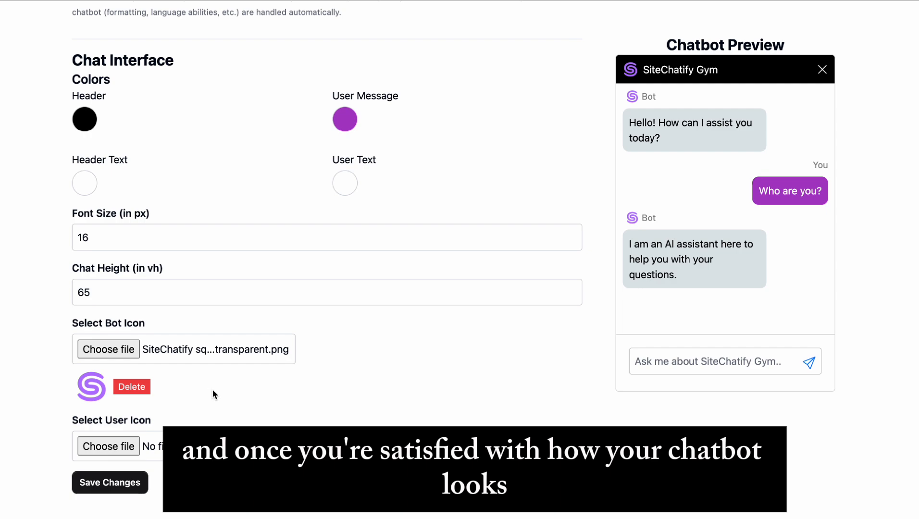
Step: Save the chatbot's appearance changes and copy its website embed code from the dashboard
{"action": "scroll", "coordinate": [214, 394], "scroll_direction": "up", "scroll_amount": 15}
{"action": "scroll", "coordinate": [553, 339], "scroll_direction": "down", "scroll_amount": 15}
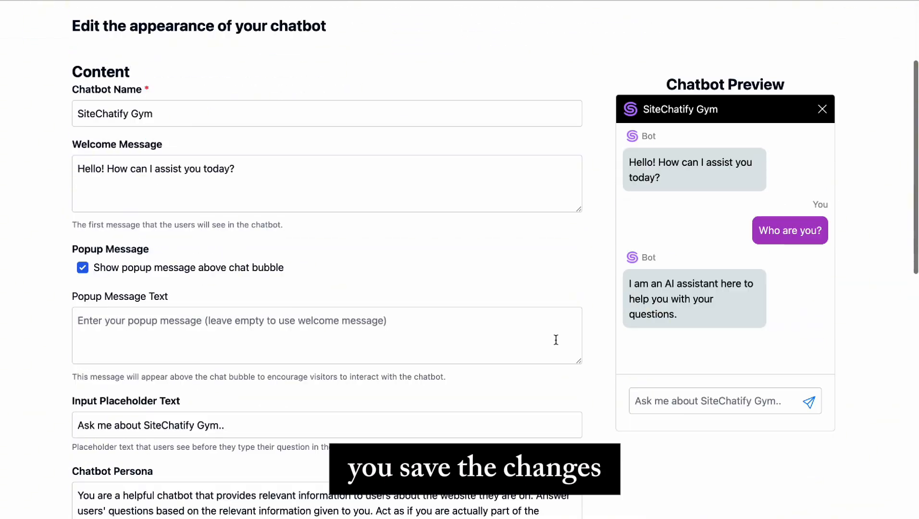
{"action": "left_click", "coordinate": [117, 483]}
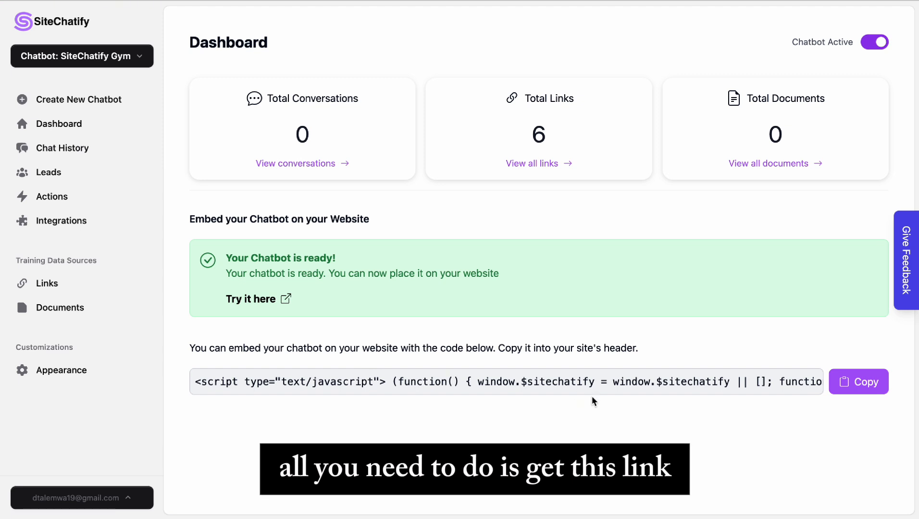
{"action": "left_click", "coordinate": [846, 384]}
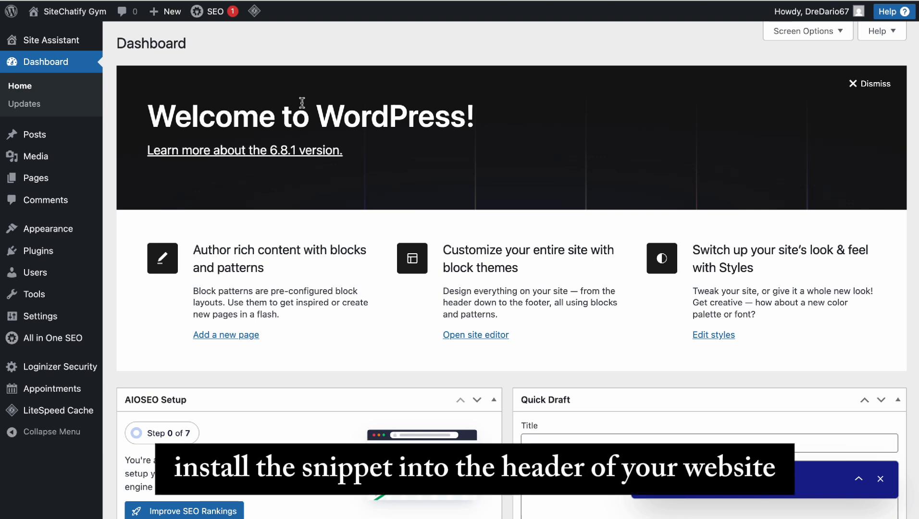
Step: In the gym site's WordPress admin, search for new plugins with "header", then install and activate WPCode – Insert Headers and Footers
{"action": "left_click", "coordinate": [50, 255]}
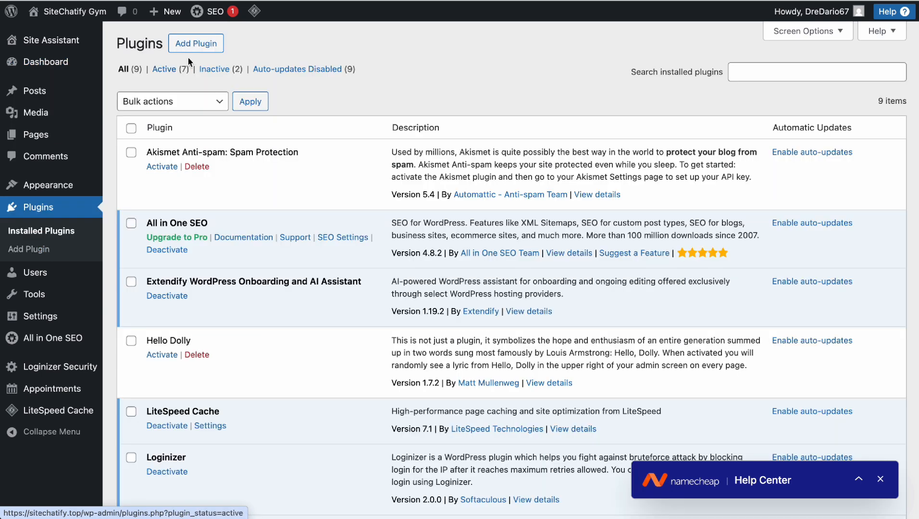
{"action": "left_click", "coordinate": [186, 51]}
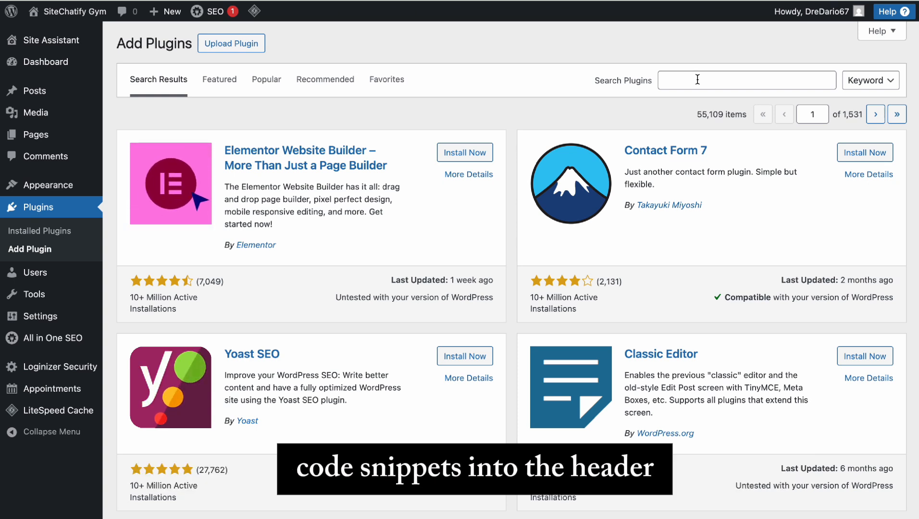
{"action": "left_click", "coordinate": [697, 80]}
{"action": "type", "text": "header"}
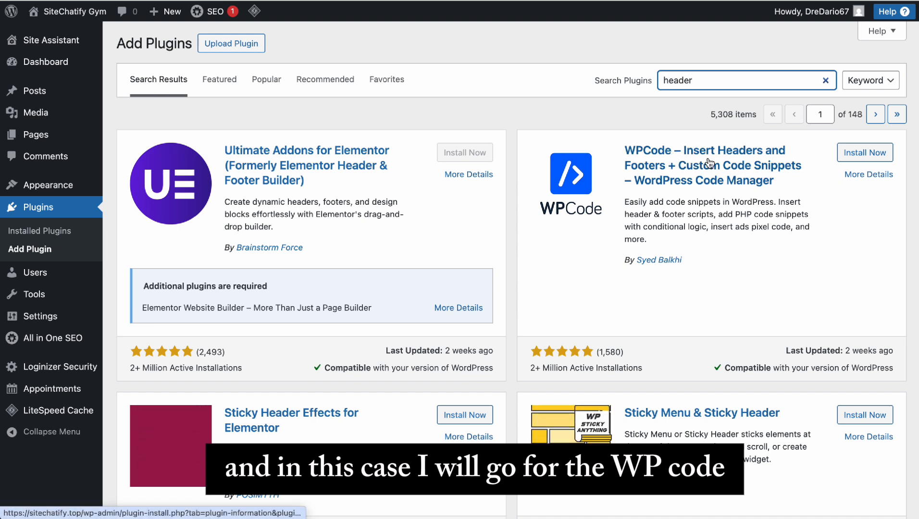
{"action": "left_click", "coordinate": [858, 161]}
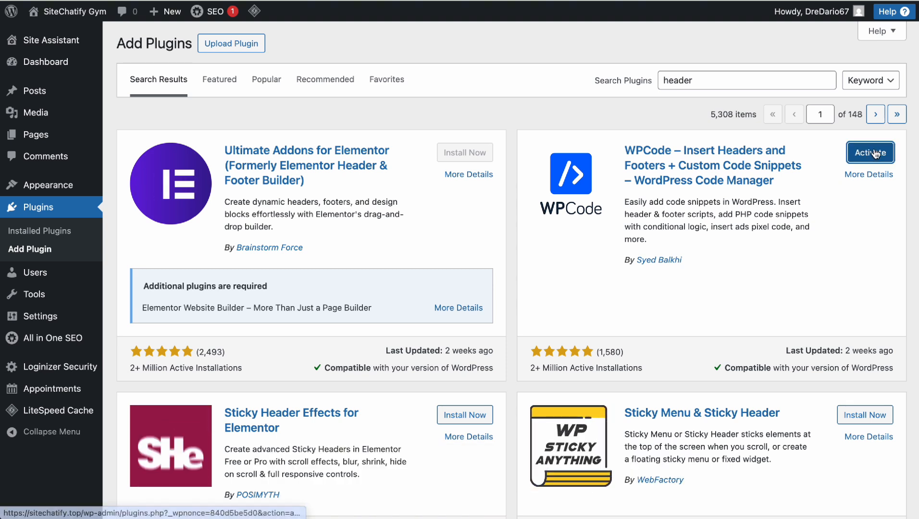
{"action": "left_click", "coordinate": [876, 154]}
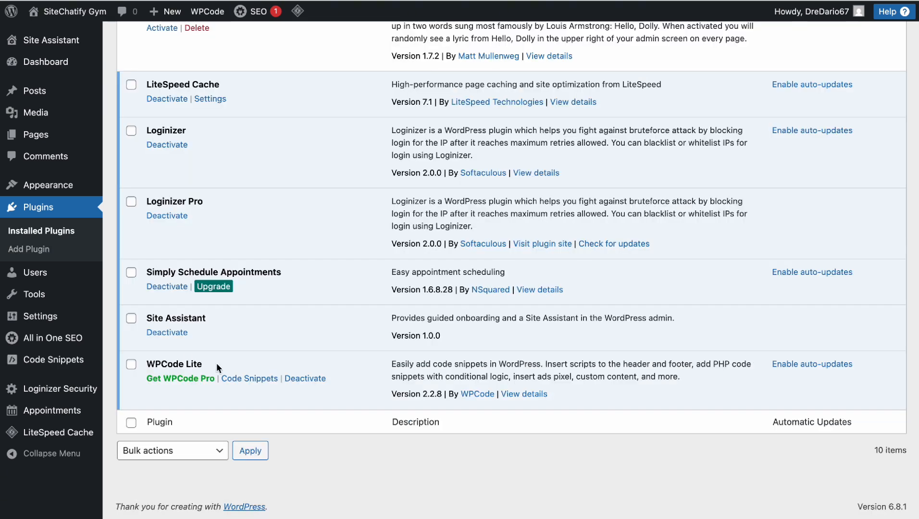
Step: Start a new custom snippet in WPCode with the HTML Snippet code type
{"action": "left_click", "coordinate": [249, 379]}
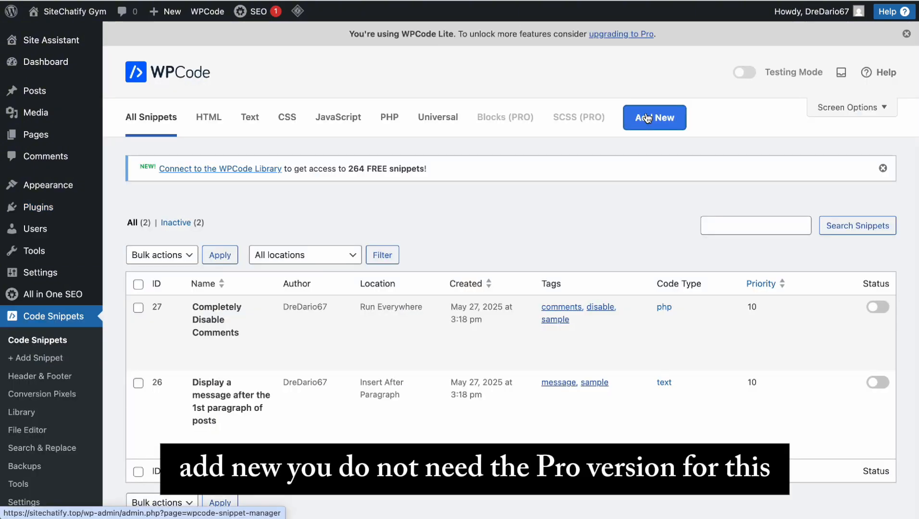
{"action": "left_click", "coordinate": [647, 117]}
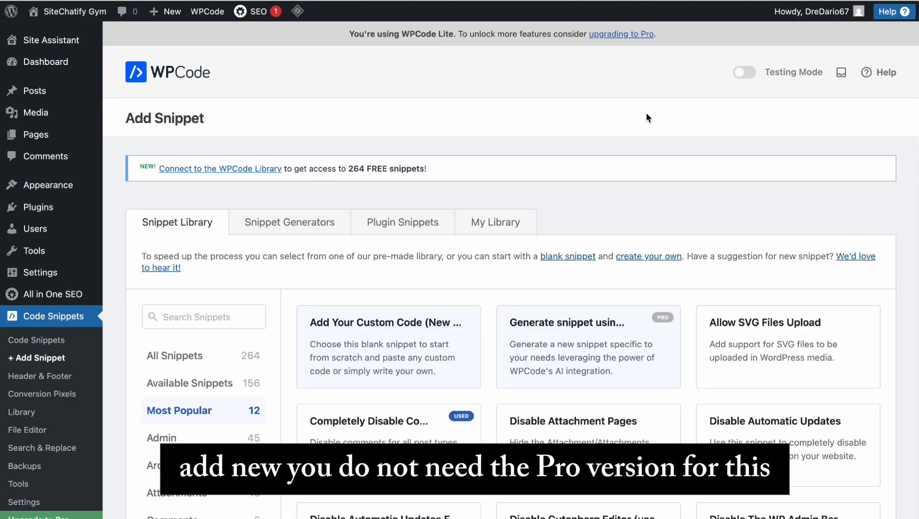
{"action": "scroll", "coordinate": [241, 367], "scroll_direction": "down", "scroll_amount": 3}
{"action": "mouse_move", "coordinate": [356, 279]}
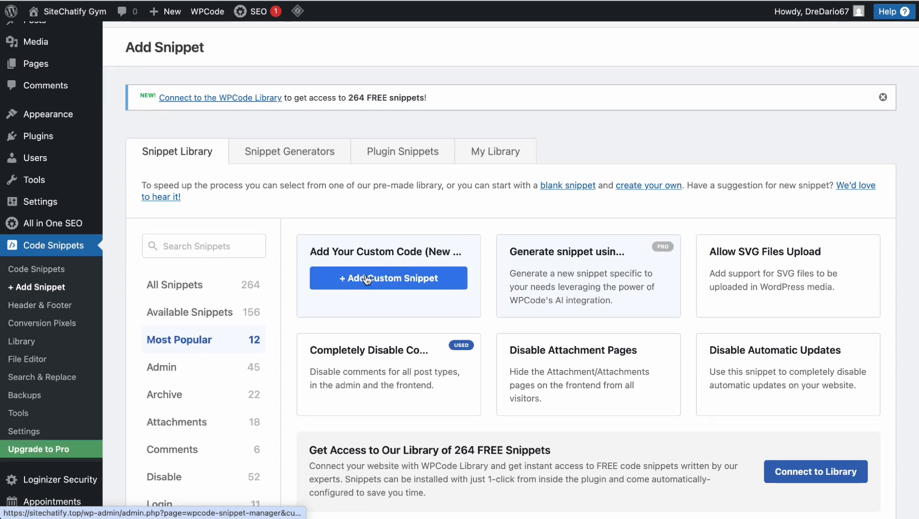
{"action": "left_click", "coordinate": [401, 283]}
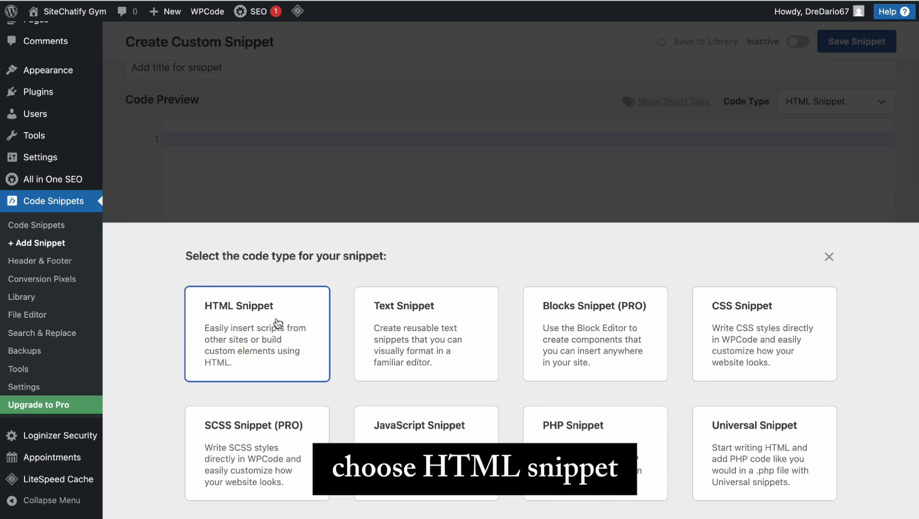
{"action": "left_click", "coordinate": [250, 316]}
{"action": "scroll", "coordinate": [248, 310], "scroll_direction": "down", "scroll_amount": 5}
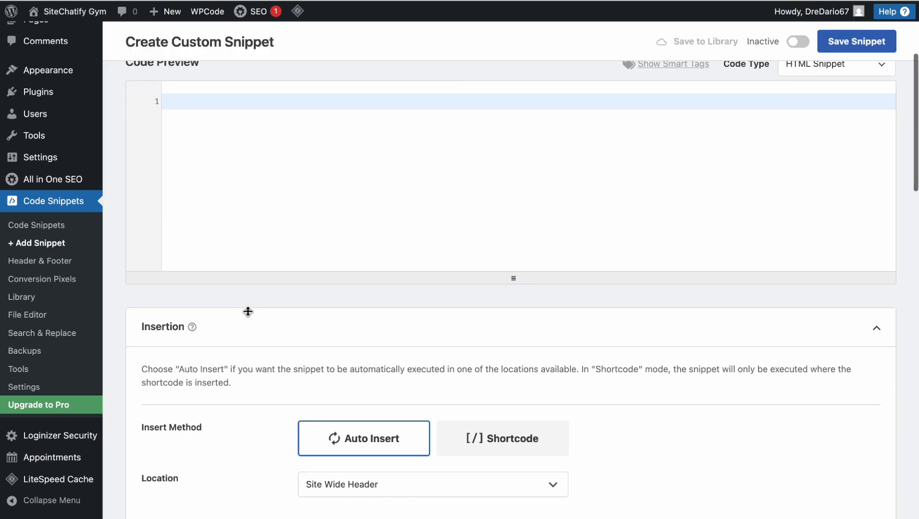
{"action": "scroll", "coordinate": [247, 310], "scroll_direction": "up", "scroll_amount": 8}
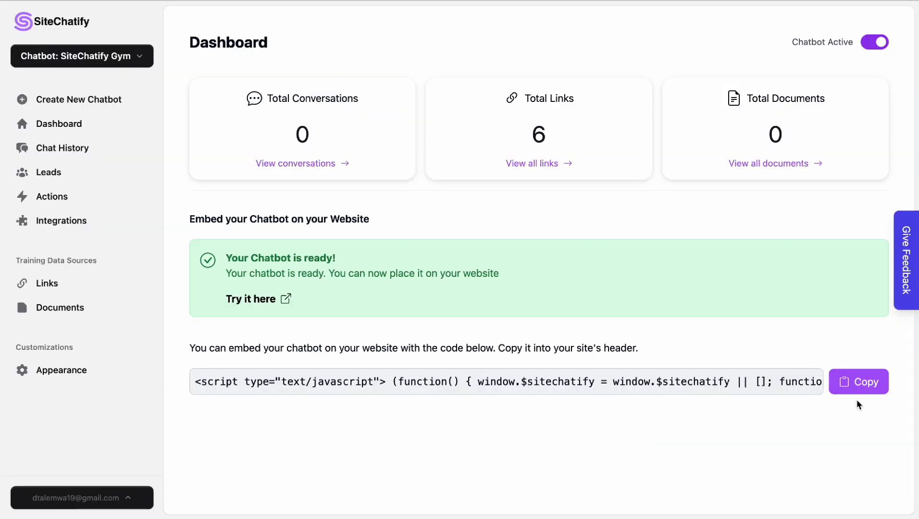
Step: Copy the embed code again from the SiteChatify dashboard and paste it into the WPCode snippet's code preview
{"action": "left_click", "coordinate": [864, 385]}
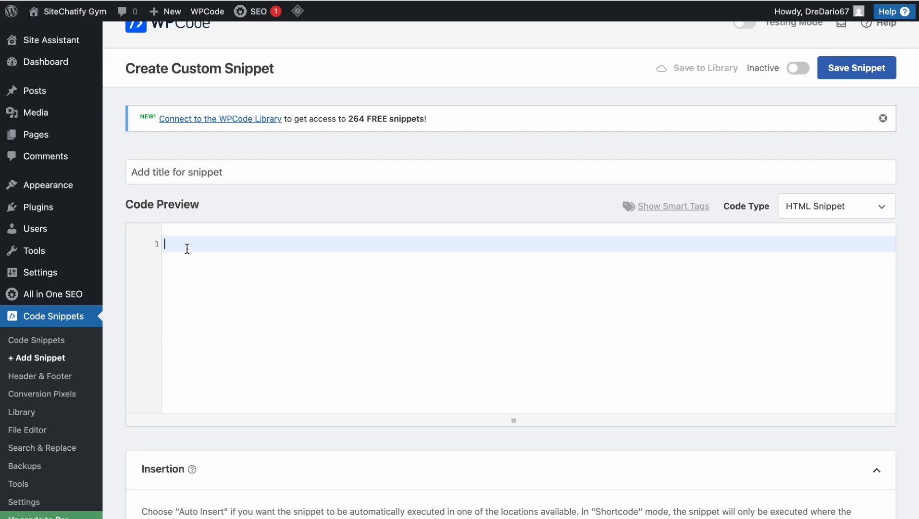
{"action": "scroll", "coordinate": [188, 249], "scroll_direction": "up", "scroll_amount": 1}
{"action": "key", "text": "super+v"}
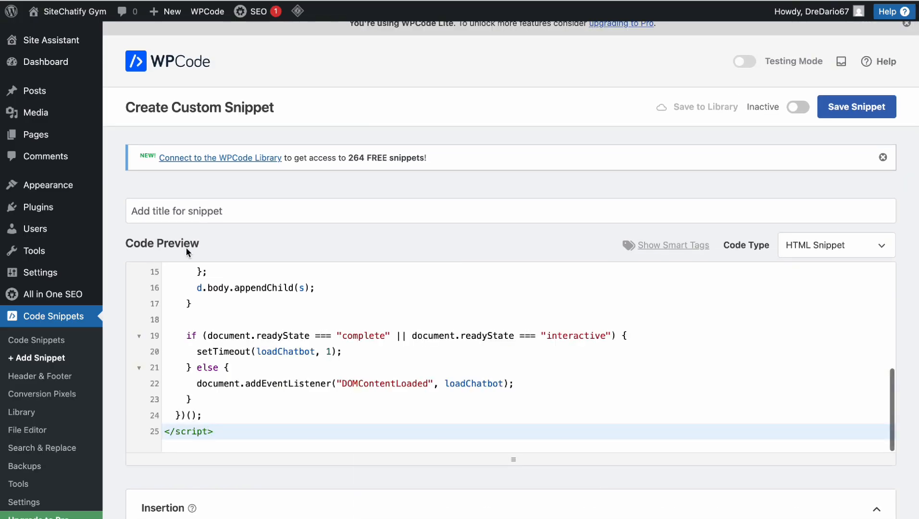
{"action": "scroll", "coordinate": [329, 333], "scroll_direction": "up", "scroll_amount": 5}
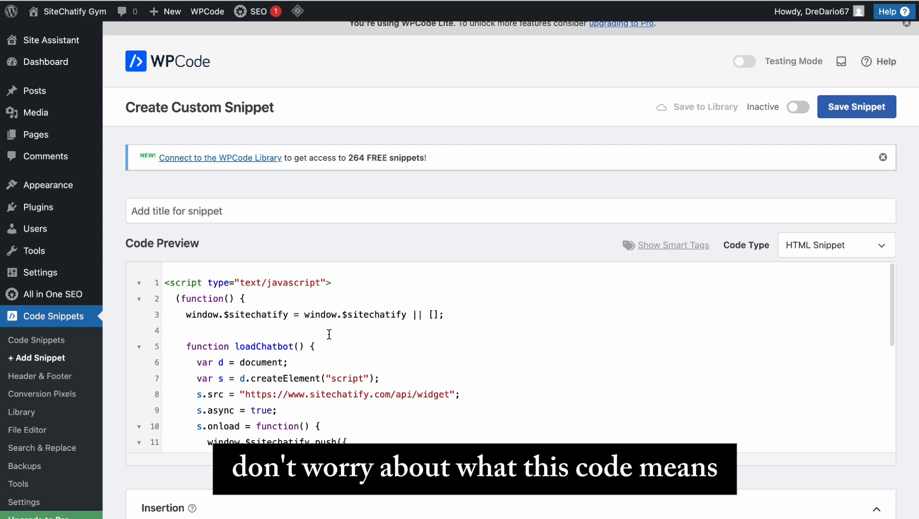
{"action": "scroll", "coordinate": [329, 335], "scroll_direction": "down", "scroll_amount": 5}
{"action": "scroll", "coordinate": [328, 334], "scroll_direction": "up", "scroll_amount": 3}
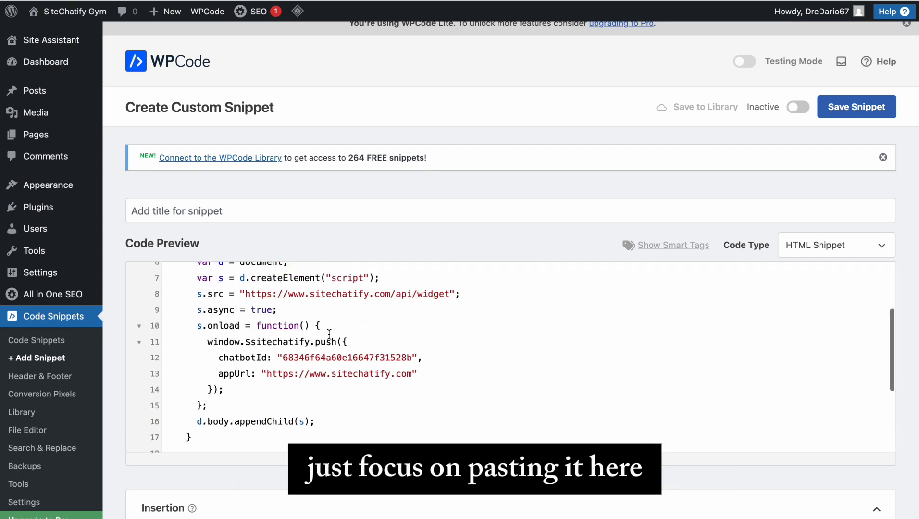
{"action": "scroll", "coordinate": [327, 308], "scroll_direction": "up", "scroll_amount": 2}
{"action": "scroll", "coordinate": [484, 349], "scroll_direction": "down", "scroll_amount": 5}
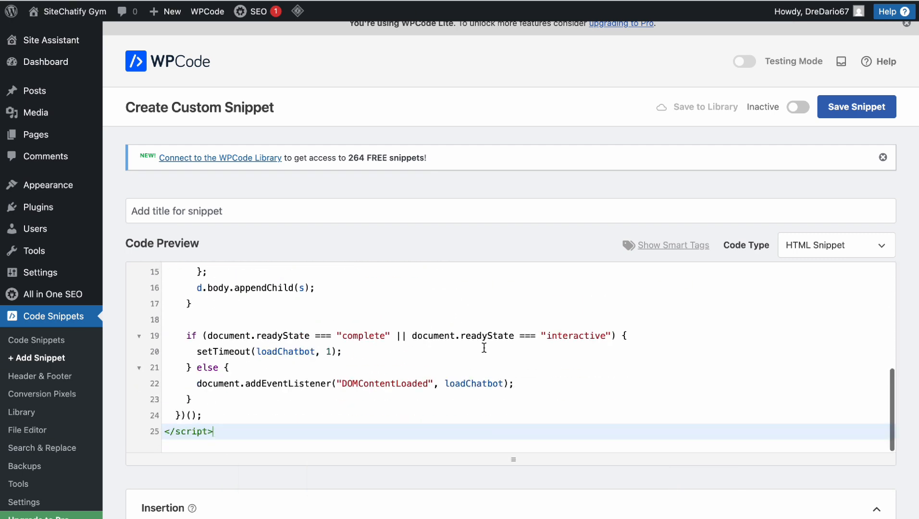
Step: Check that the snippet auto-inserts in the Site Wide Header on any device type, and title it "AI Agent Snippet"
{"action": "scroll", "coordinate": [485, 348], "scroll_direction": "down", "scroll_amount": 10}
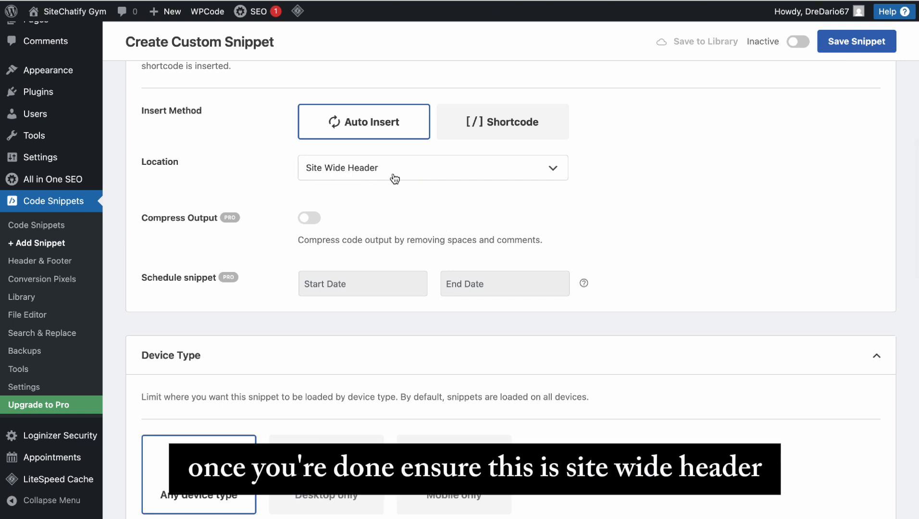
{"action": "scroll", "coordinate": [404, 220], "scroll_direction": "down", "scroll_amount": 4}
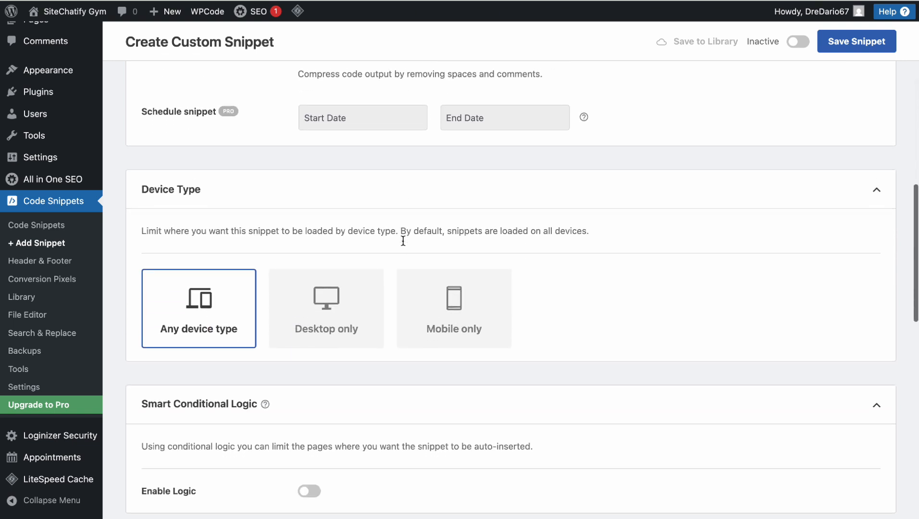
{"action": "scroll", "coordinate": [205, 314], "scroll_direction": "down", "scroll_amount": 9}
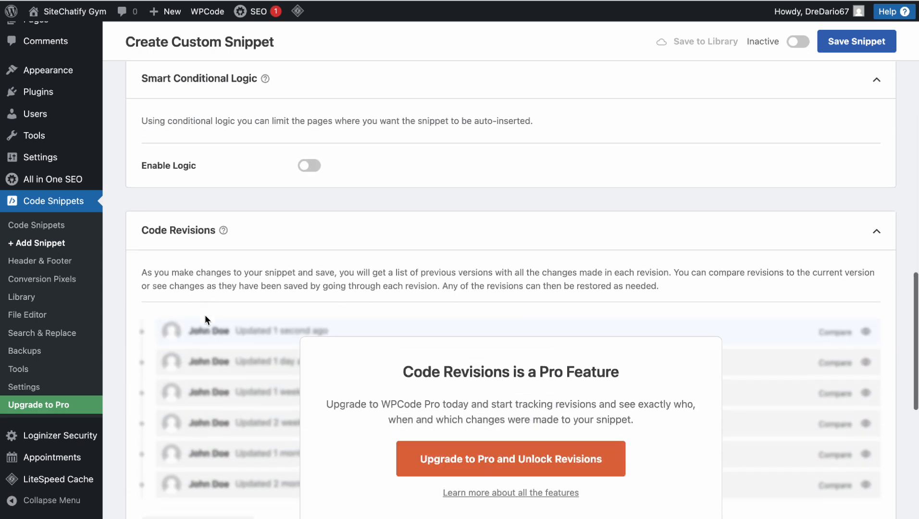
{"action": "scroll", "coordinate": [205, 314], "scroll_direction": "down", "scroll_amount": 7}
{"action": "scroll", "coordinate": [205, 314], "scroll_direction": "up", "scroll_amount": 20}
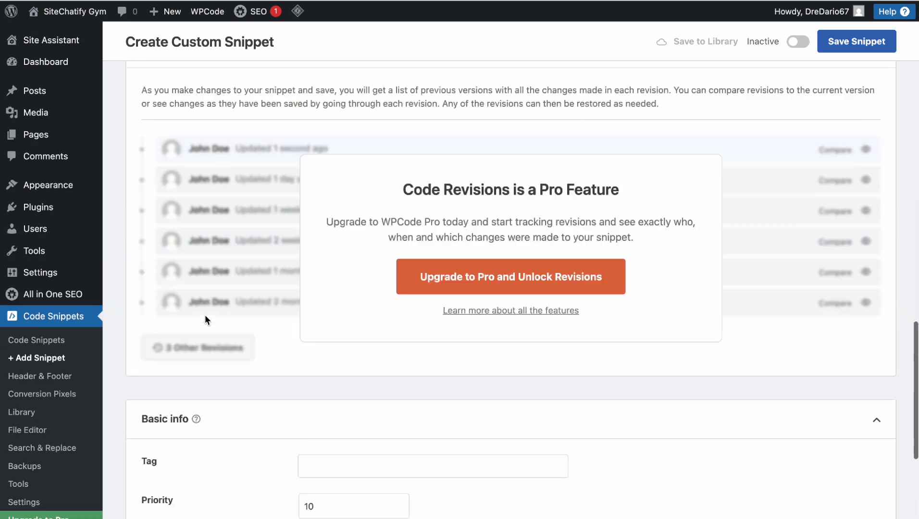
{"action": "scroll", "coordinate": [205, 314], "scroll_direction": "up", "scroll_amount": 10}
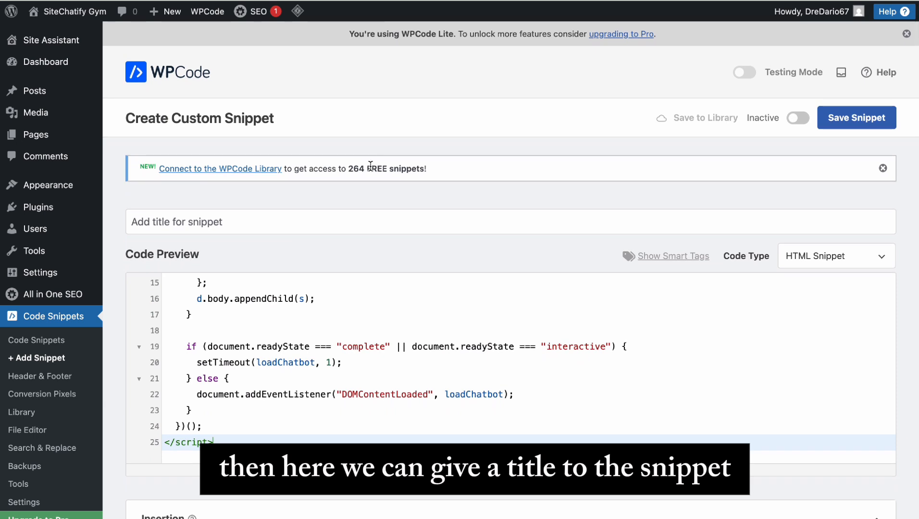
{"action": "left_click", "coordinate": [214, 221]}
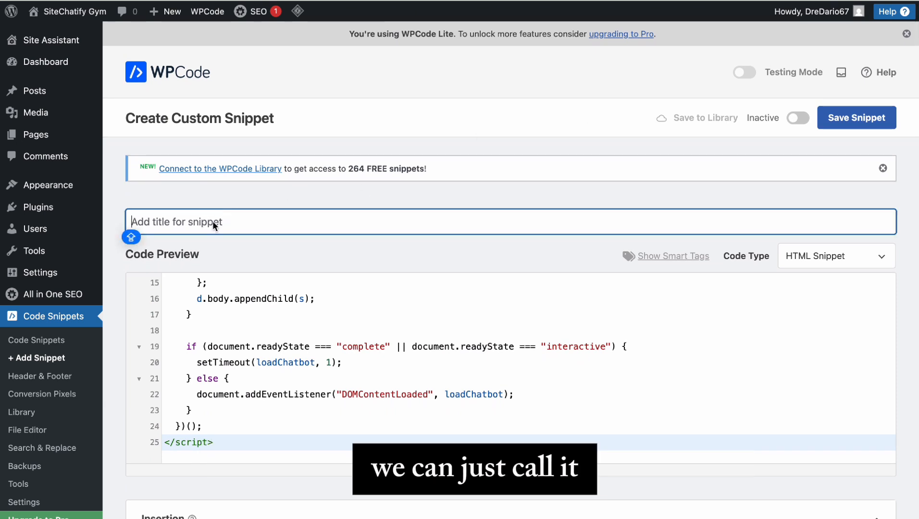
{"action": "type", "text": "AI Agent Snippet"}
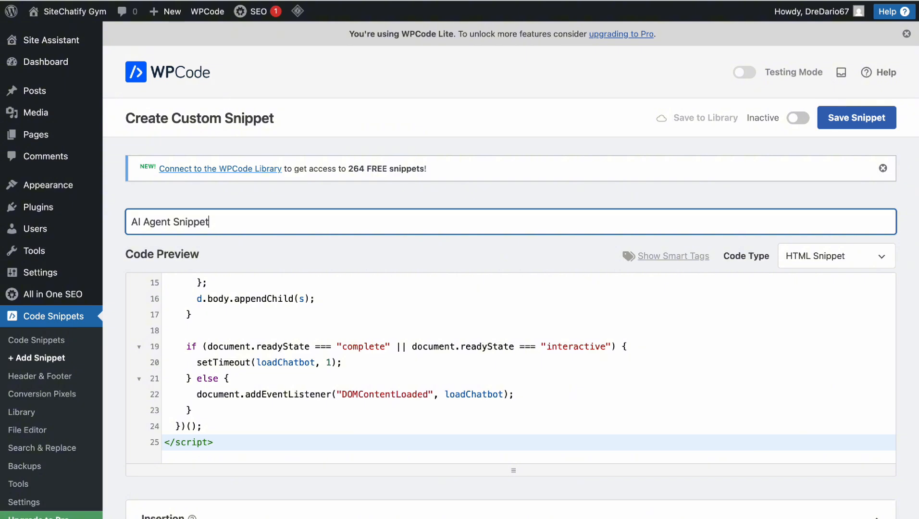
Step: Save the AI Agent Snippet, and set it to active with an update
{"action": "left_click", "coordinate": [842, 123]}
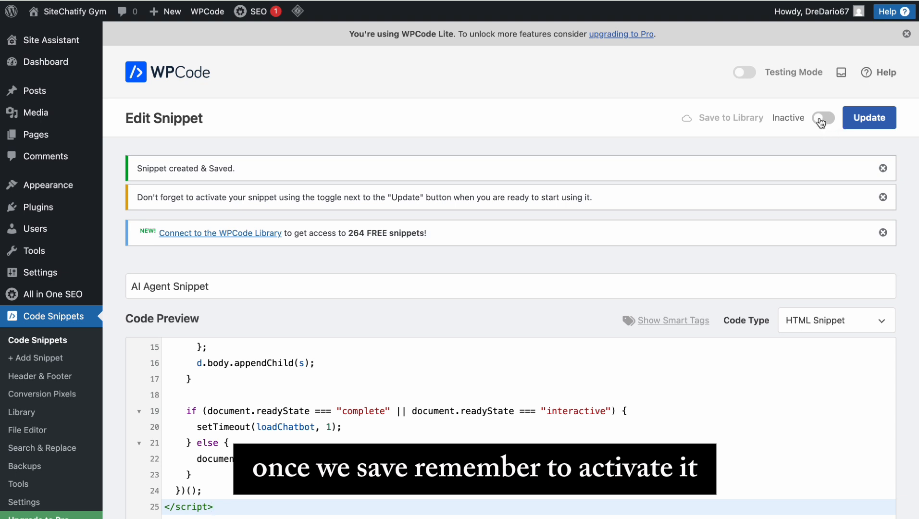
{"action": "left_click", "coordinate": [822, 119]}
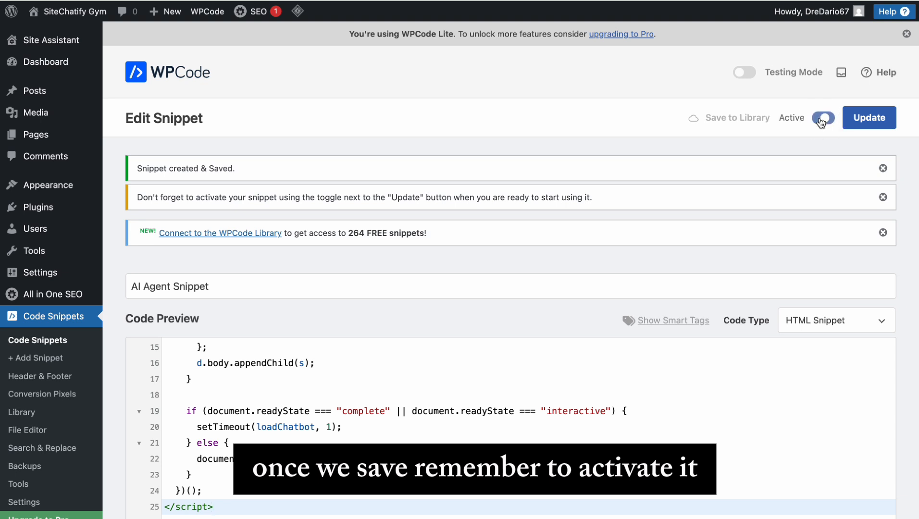
{"action": "left_click", "coordinate": [864, 126]}
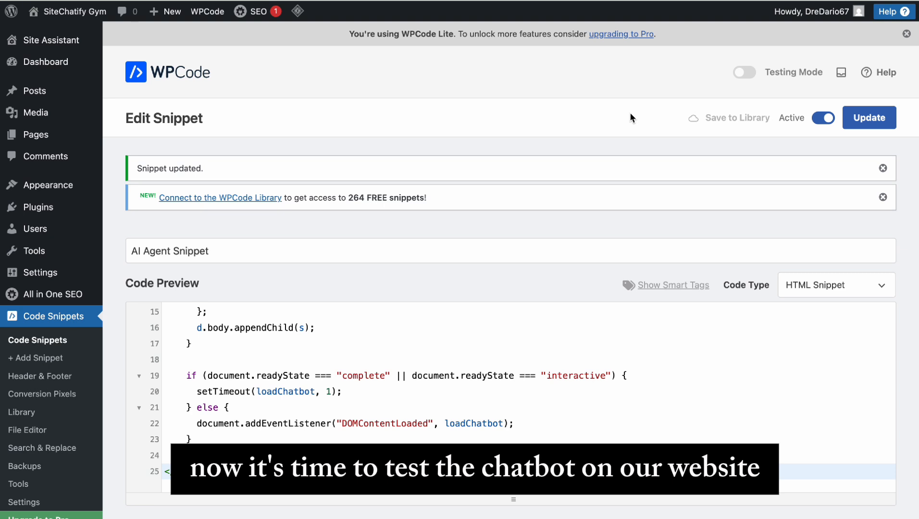
Step: Visit the live gym website and send its embedded chatbot the message "Hi how can you help me"
{"action": "left_click", "coordinate": [83, 15]}
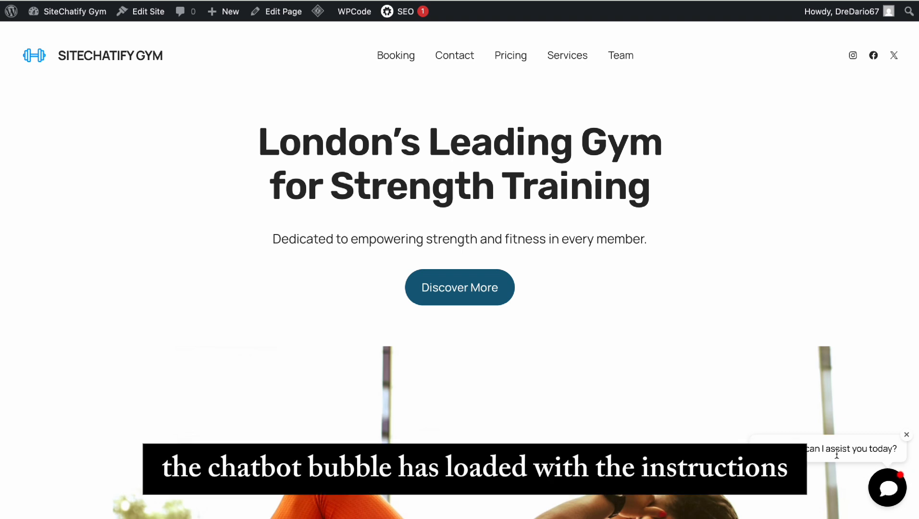
{"action": "left_click", "coordinate": [893, 493]}
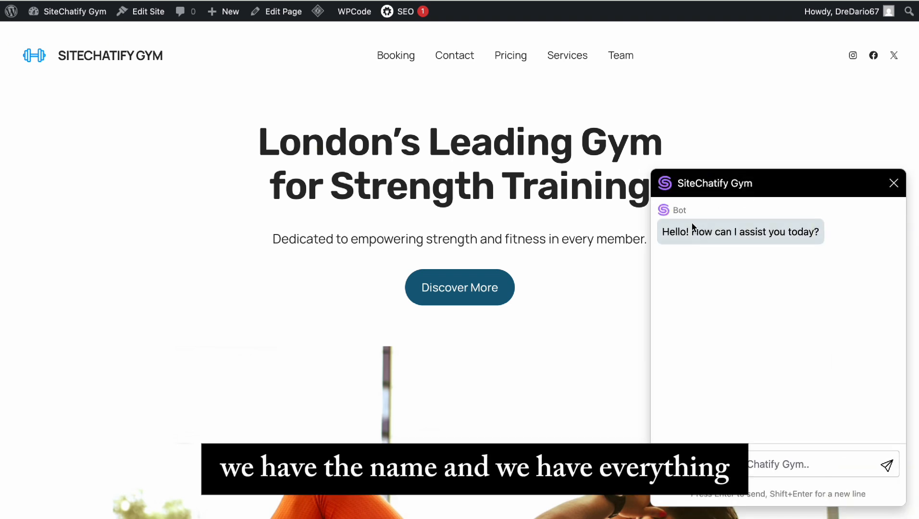
{"action": "left_click", "coordinate": [722, 464]}
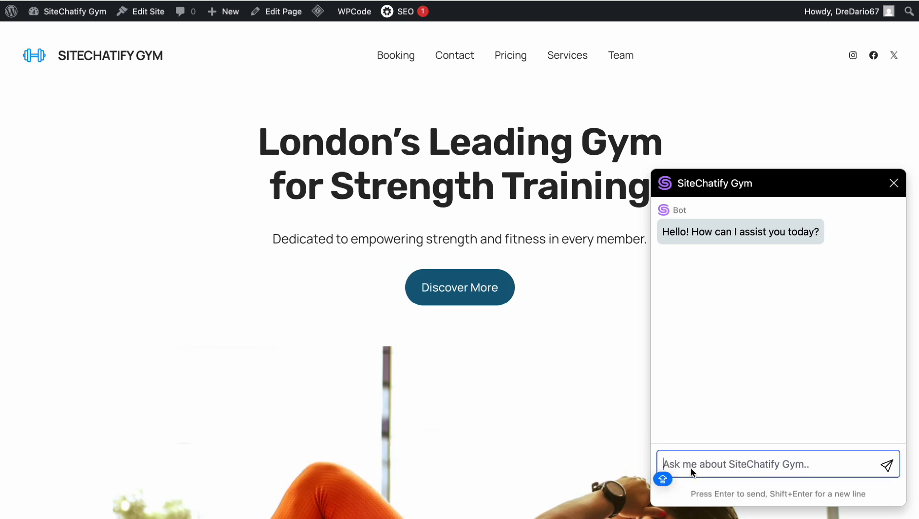
{"action": "type", "text": "Hi how can you help me"}
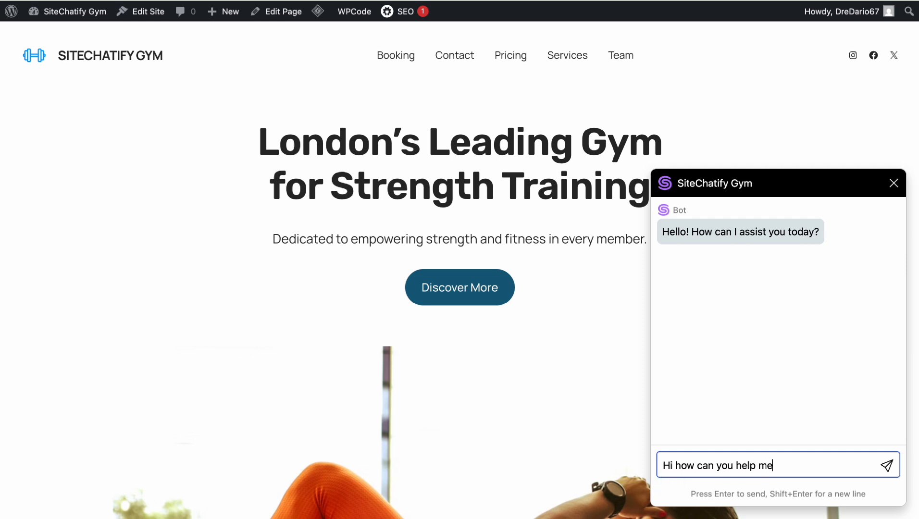
{"action": "key", "text": "Return"}
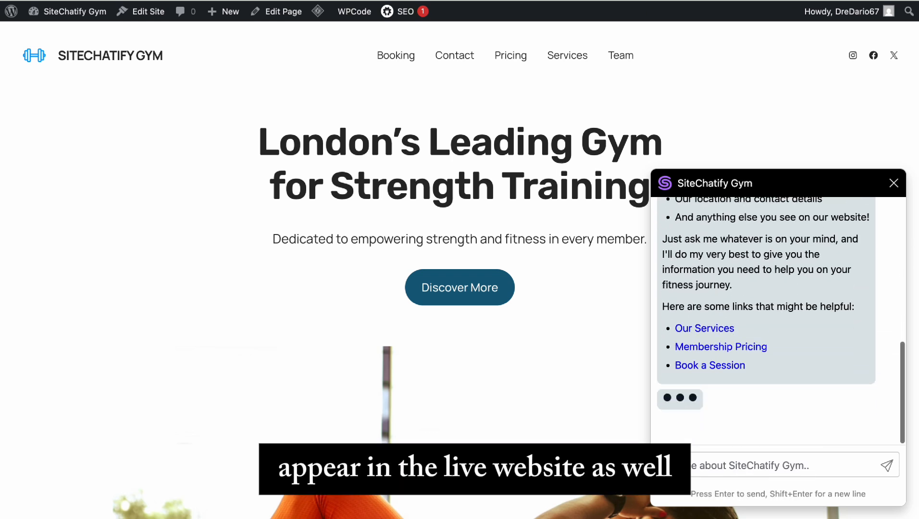
Step: Read through the chatbot's whole reply, from the greeting to the helpful links at its end
{"action": "scroll", "coordinate": [736, 327], "scroll_direction": "up", "scroll_amount": 10}
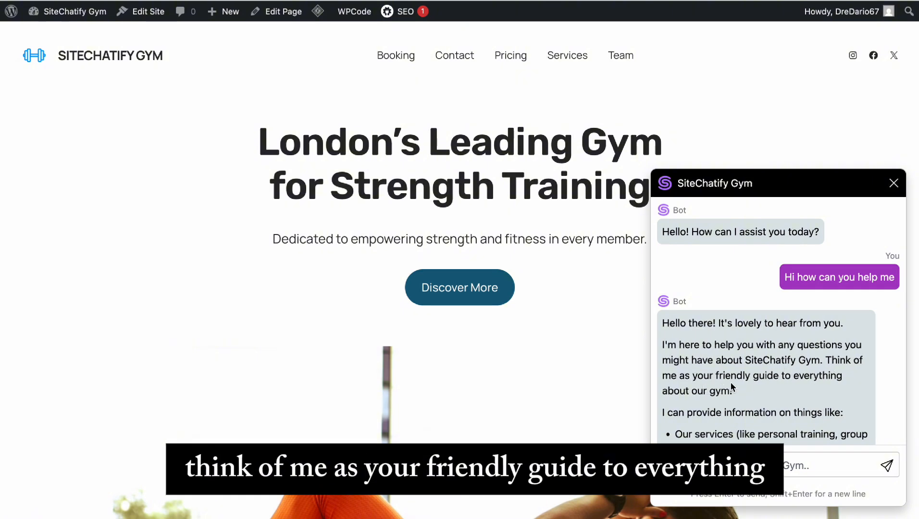
{"action": "scroll", "coordinate": [796, 377], "scroll_direction": "down", "scroll_amount": 3}
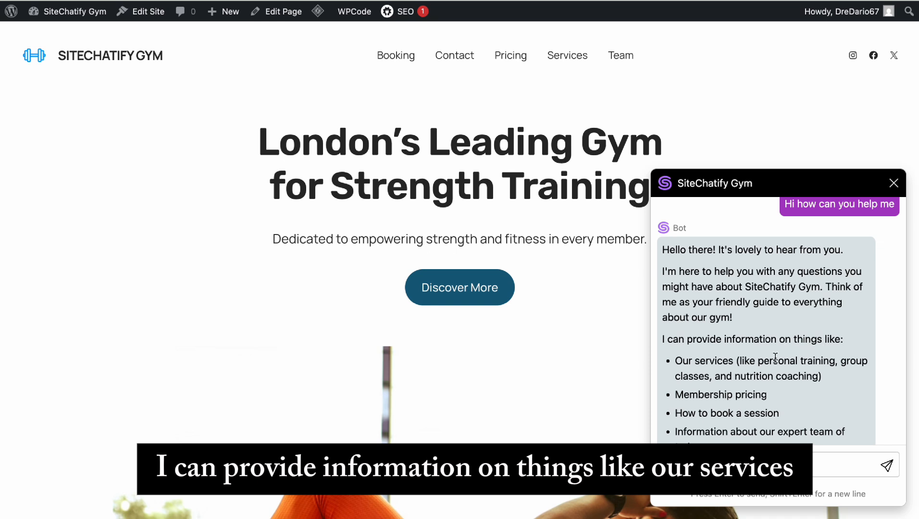
{"action": "scroll", "coordinate": [775, 357], "scroll_direction": "down", "scroll_amount": 4}
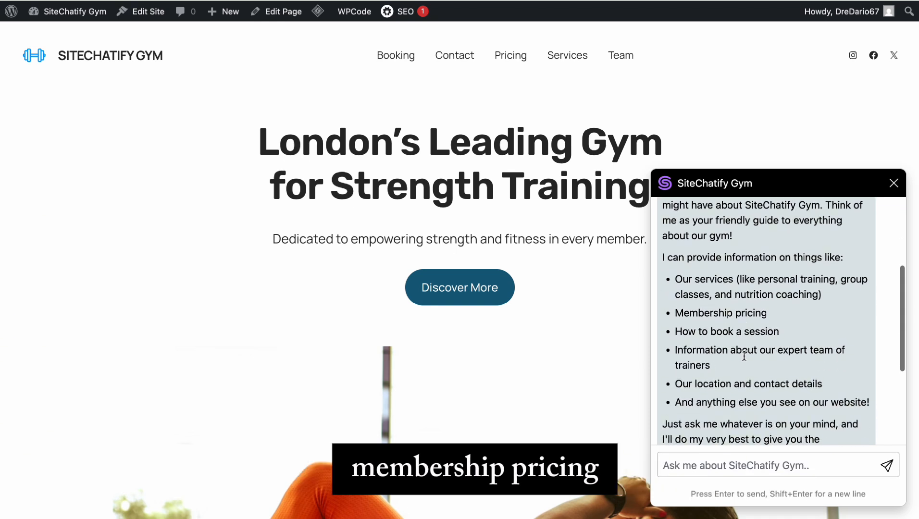
{"action": "scroll", "coordinate": [736, 331], "scroll_direction": "down", "scroll_amount": 4}
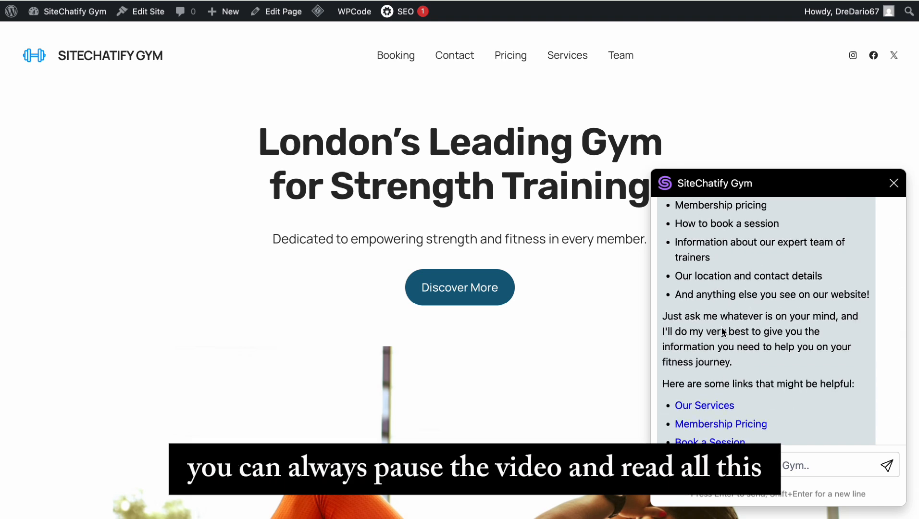
{"action": "scroll", "coordinate": [723, 332], "scroll_direction": "down", "scroll_amount": 2}
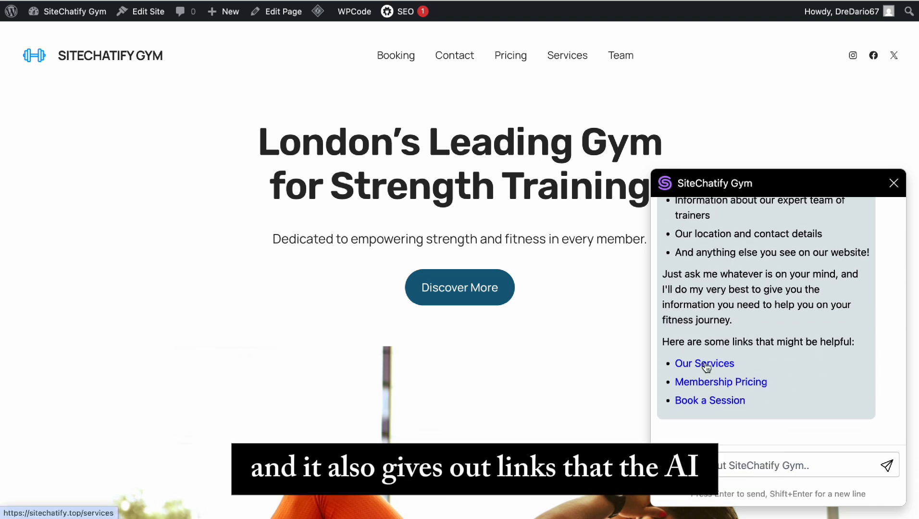